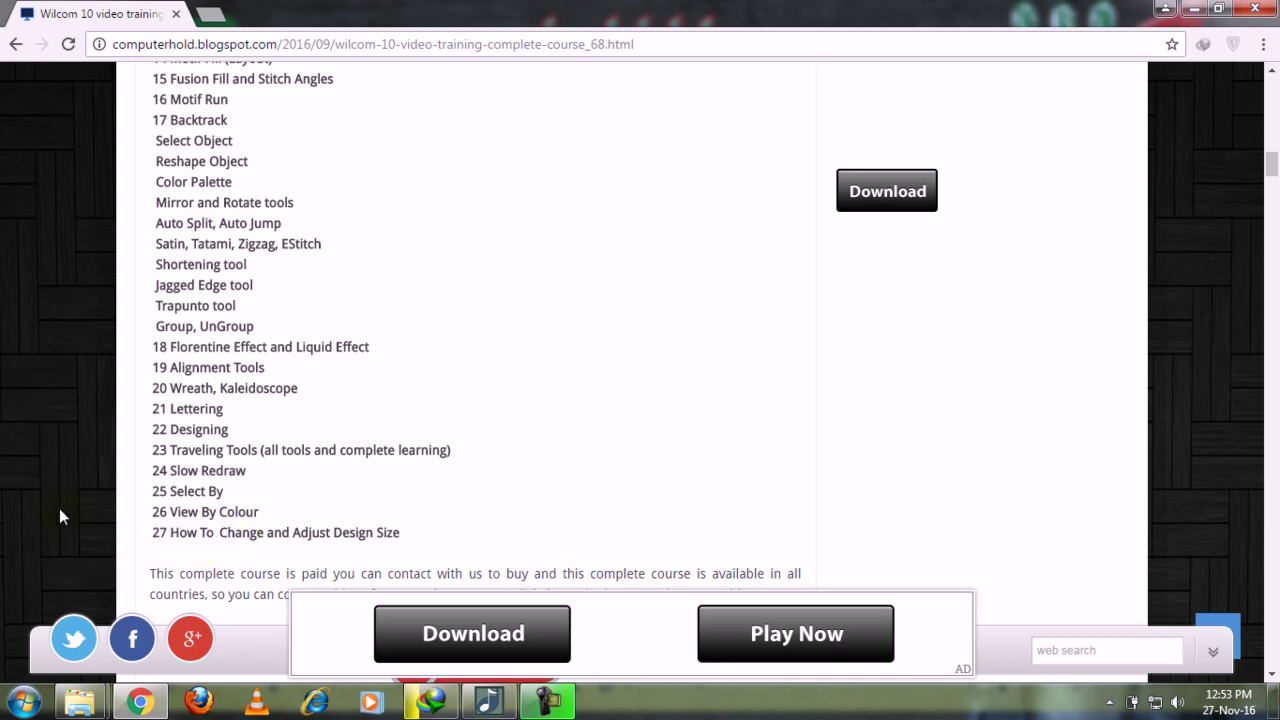
- Review the course topics, contact details and embedded videos on the Wilcom 10 training page
{"action": "scroll", "coordinate": [59, 508], "scroll_direction": "down", "scroll_amount": 5}
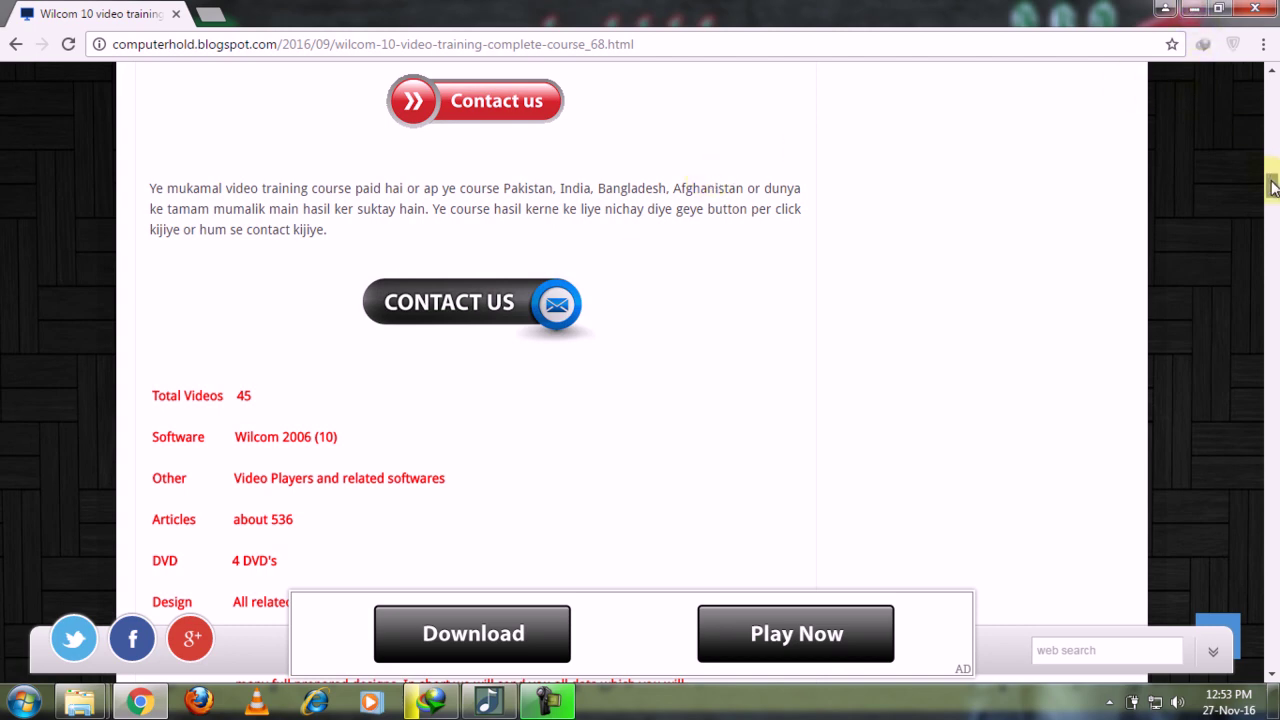
{"action": "mouse_move", "coordinate": [1272, 187]}
{"action": "left_mouse_down"}
{"action": "mouse_move", "coordinate": [1272, 90]}
{"action": "mouse_move", "coordinate": [1275, 507]}
{"action": "mouse_move", "coordinate": [1275, 366]}
{"action": "left_mouse_up"}
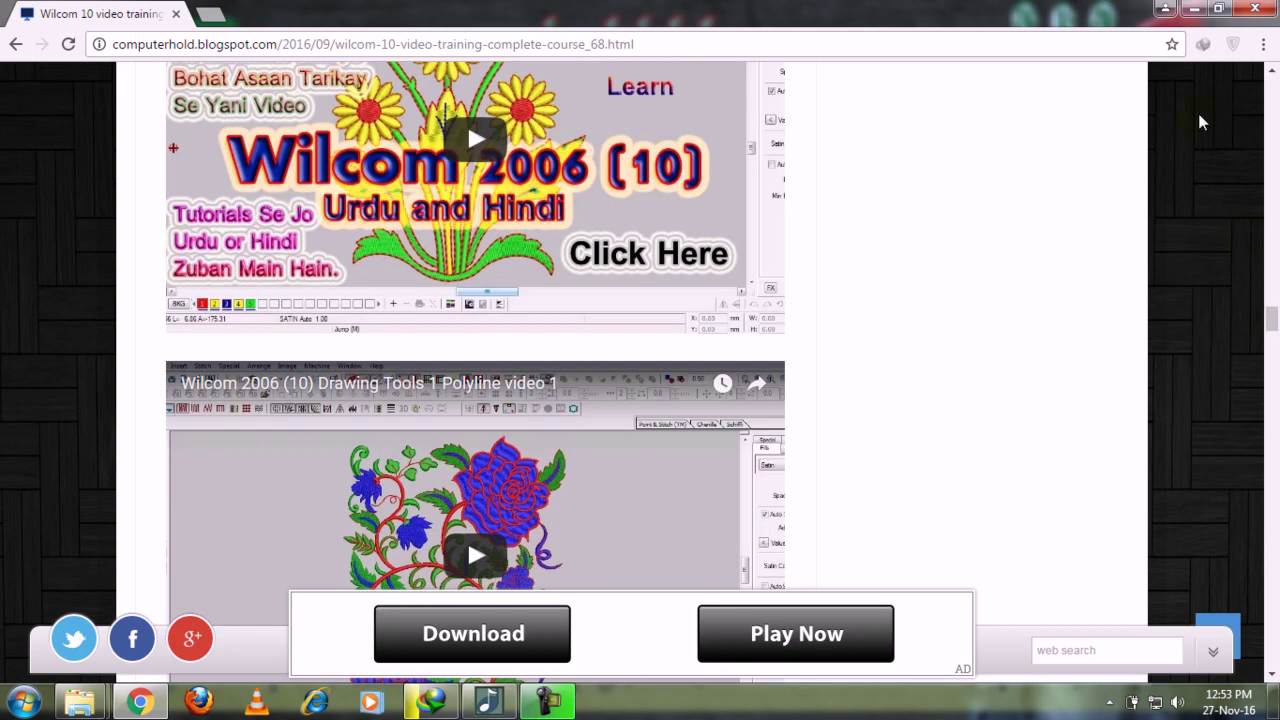
- Minimize the browser and open the wilcom 10 (2006) folder on the desktop
{"action": "left_click", "coordinate": [1193, 8]}
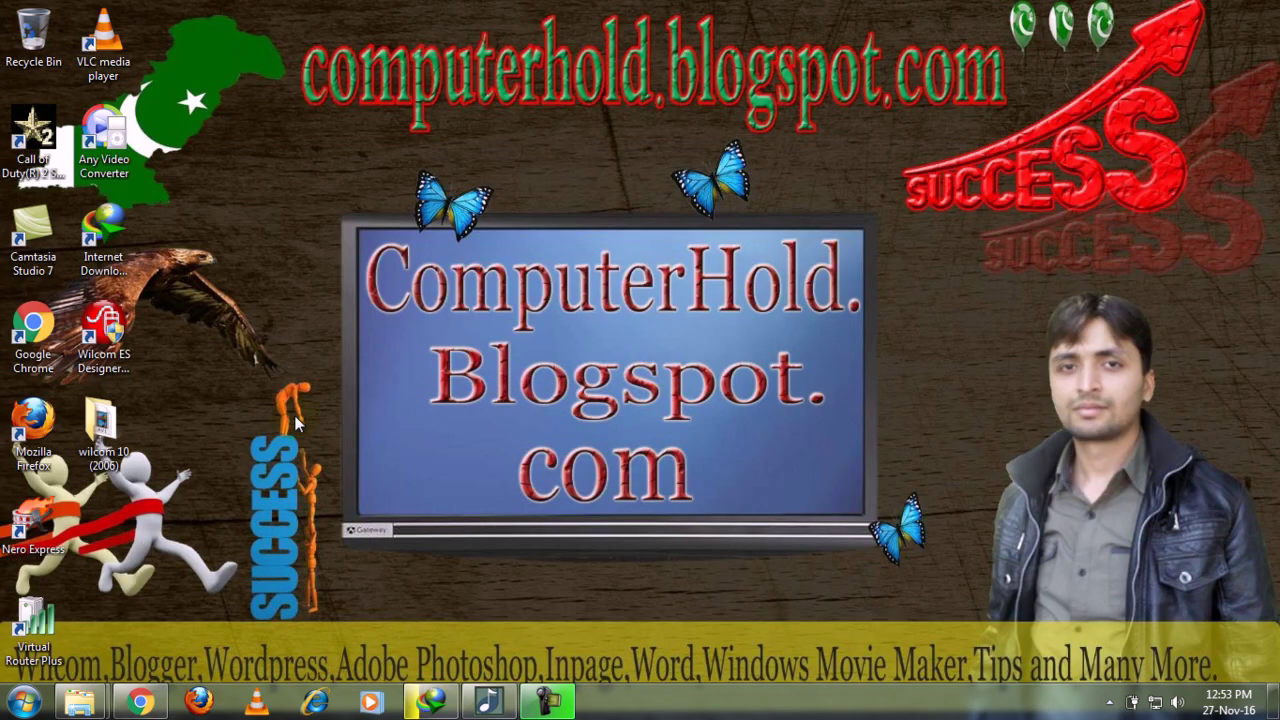
{"action": "double_click", "coordinate": [104, 440]}
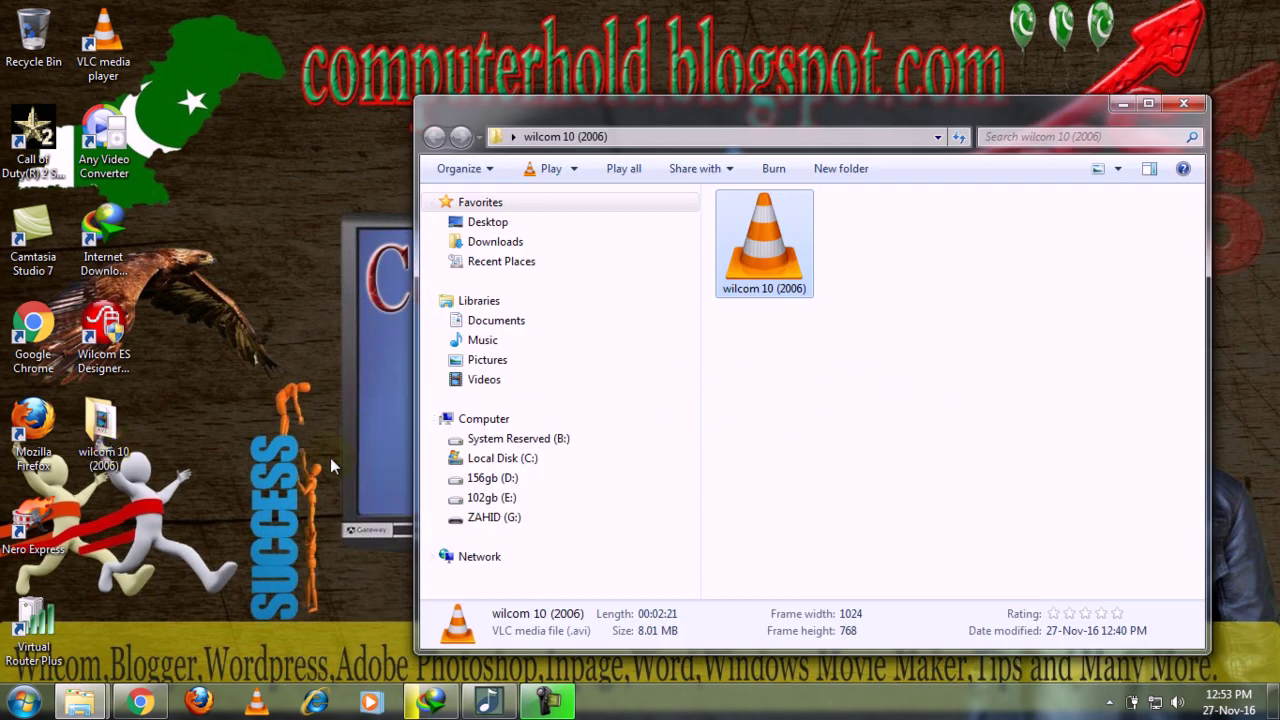
- Try to launch Wilcom ES Designer from the desktop and dismiss the error message
{"action": "double_click", "coordinate": [112, 367]}
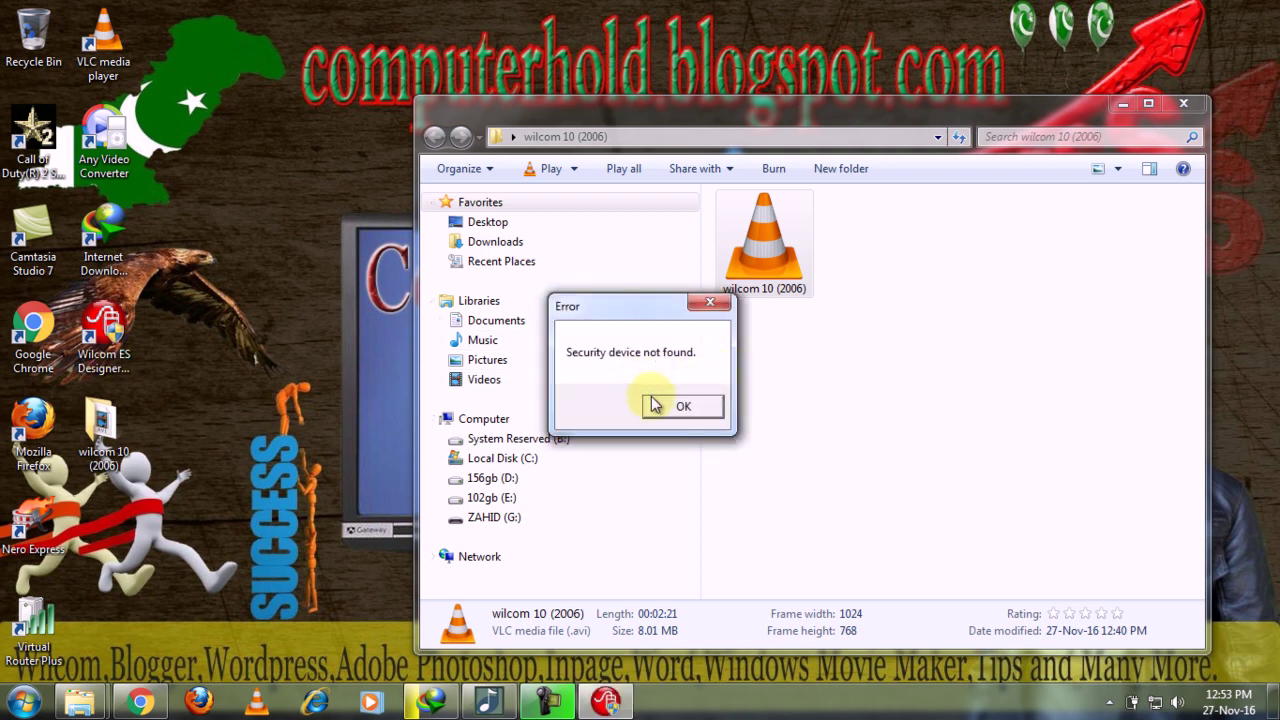
{"action": "left_click", "coordinate": [684, 405]}
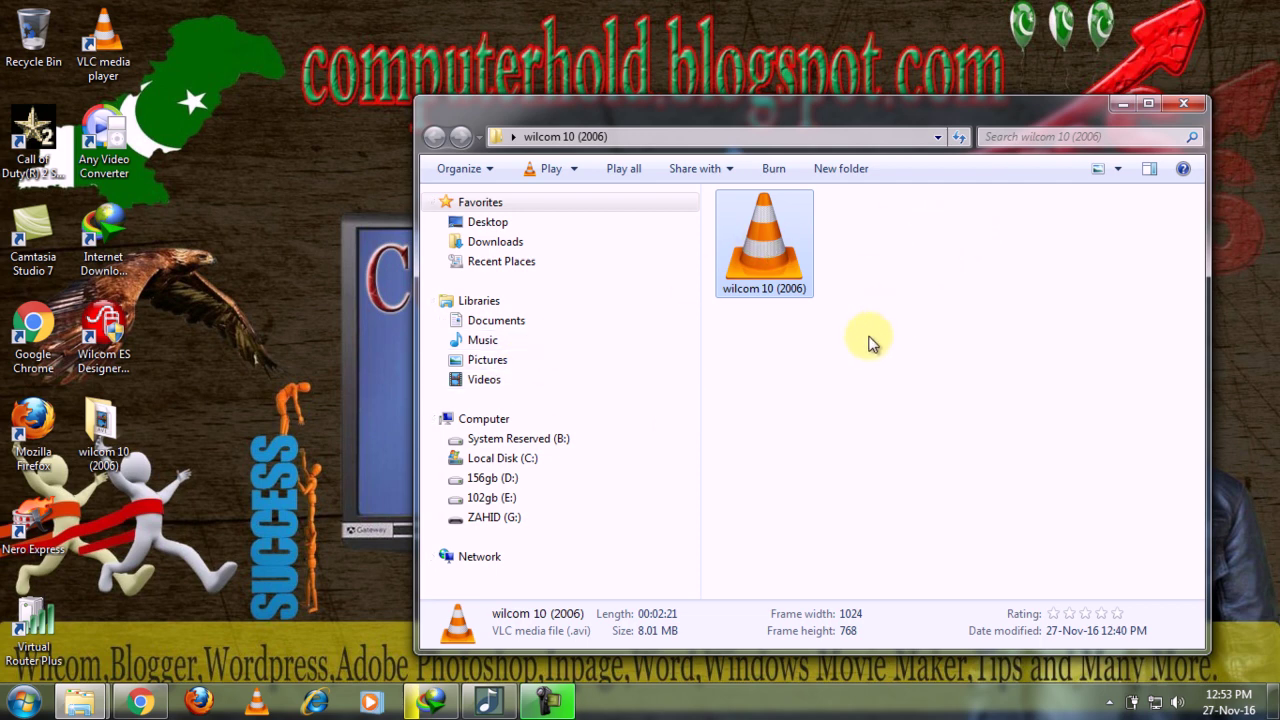
{"action": "mouse_move", "coordinate": [1240, 712]}
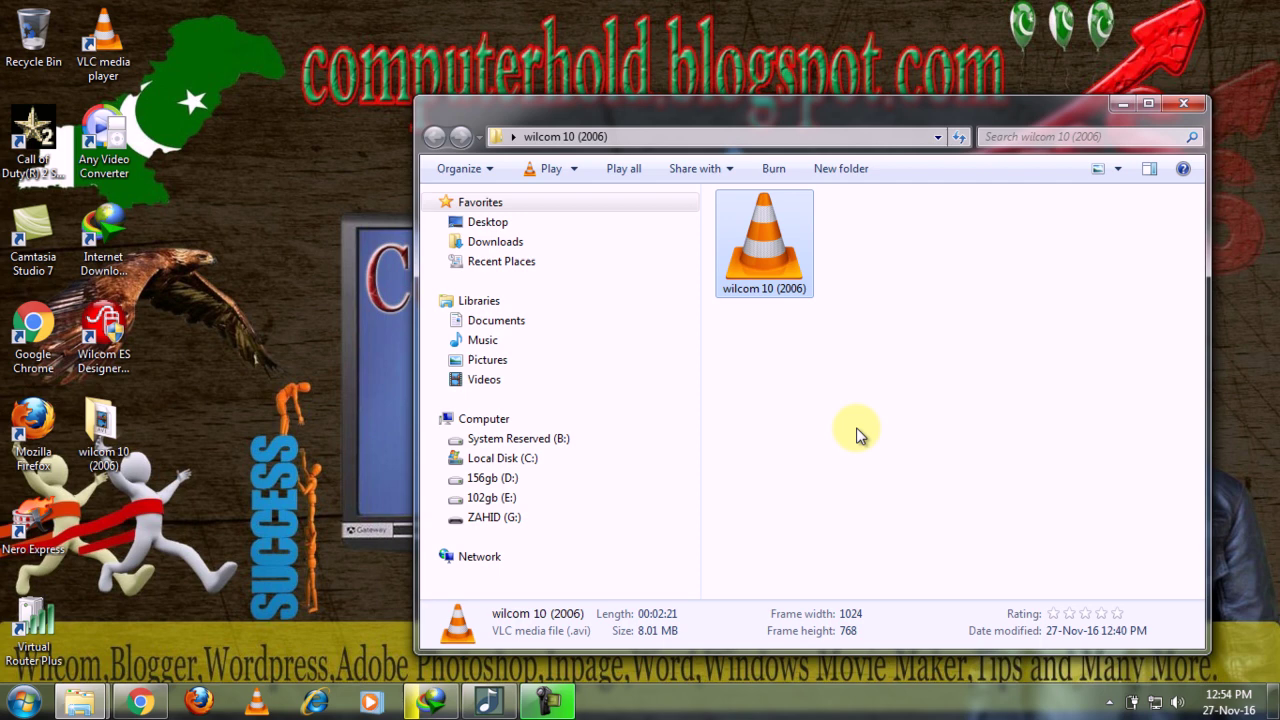
- Switch to Chrome and look through the remaining embedded videos on the Wilcom 10 course page, returning to its beginning
{"action": "left_click", "coordinate": [160, 690]}
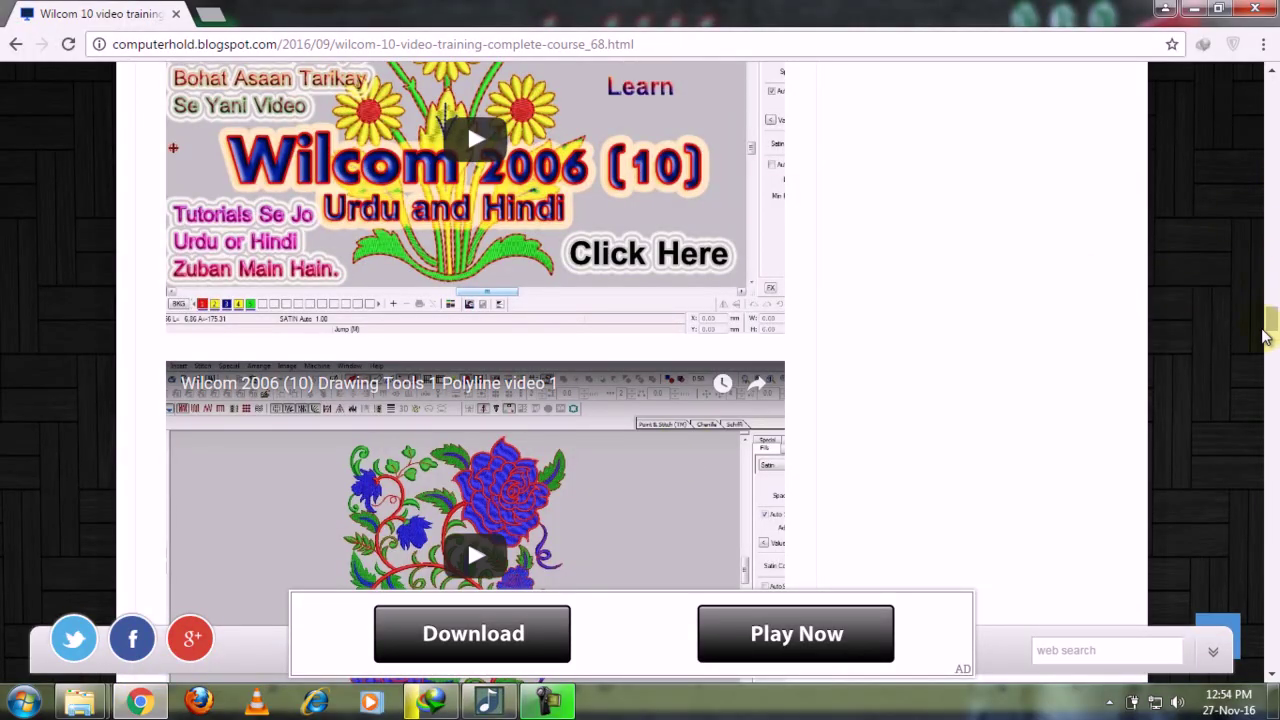
{"action": "mouse_move", "coordinate": [1268, 334]}
{"action": "left_mouse_down"}
{"action": "mouse_move", "coordinate": [1275, 510]}
{"action": "mouse_move", "coordinate": [1272, 470]}
{"action": "left_mouse_up"}
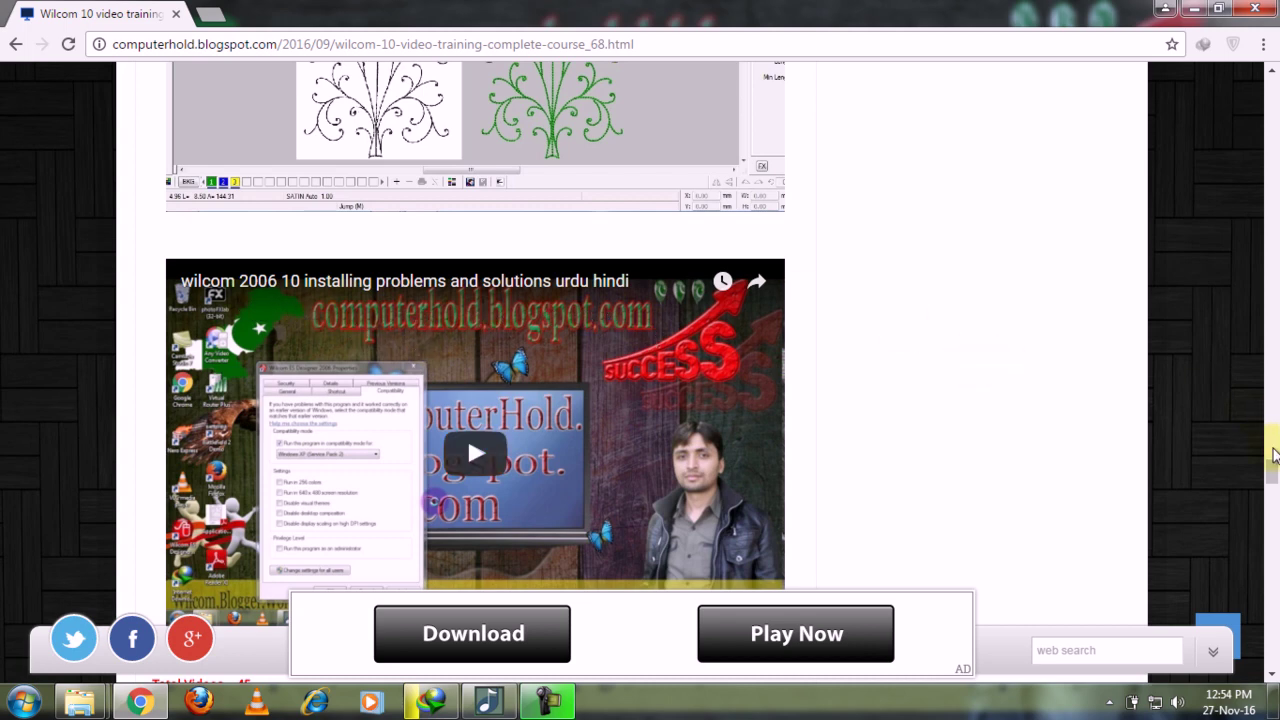
{"action": "left_click_drag", "start_coordinate": [1273, 472], "coordinate": [1272, 65]}
- Play the wilcom 10 (2006) video from the open folder in VLC media player, pause it and show it full screen
{"action": "left_click", "coordinate": [1195, 10]}
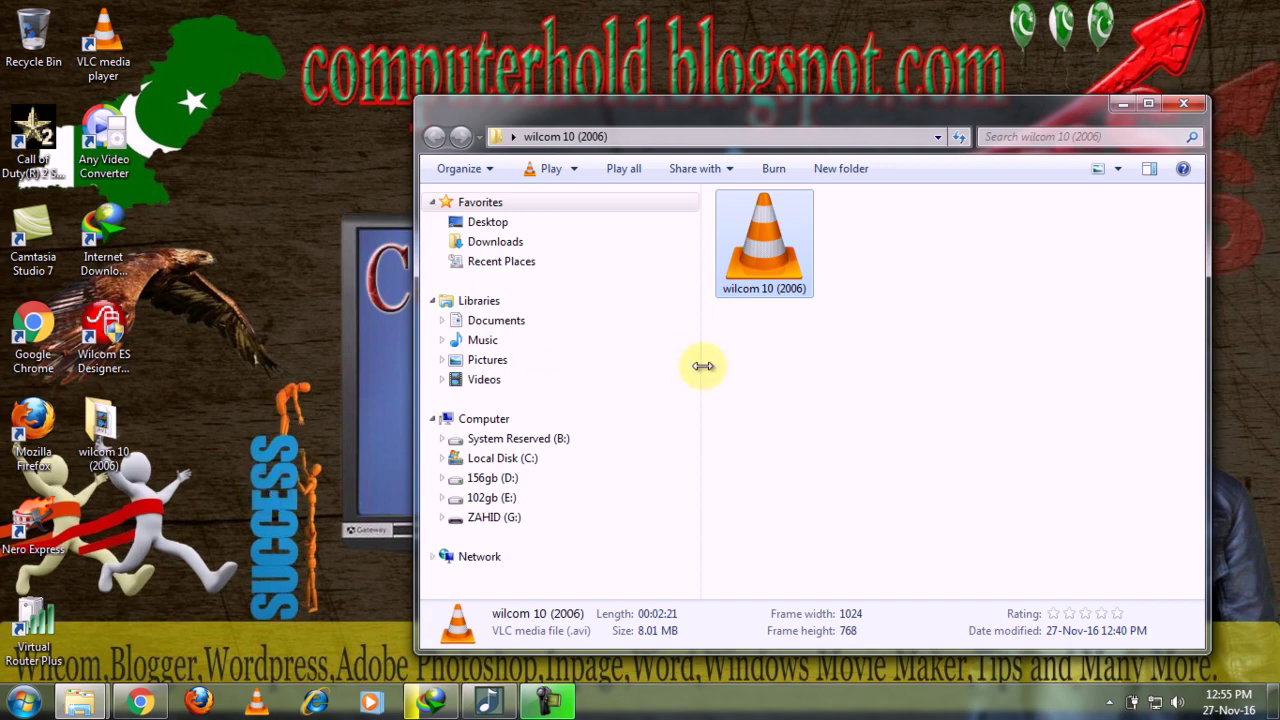
{"action": "double_click", "coordinate": [771, 236]}
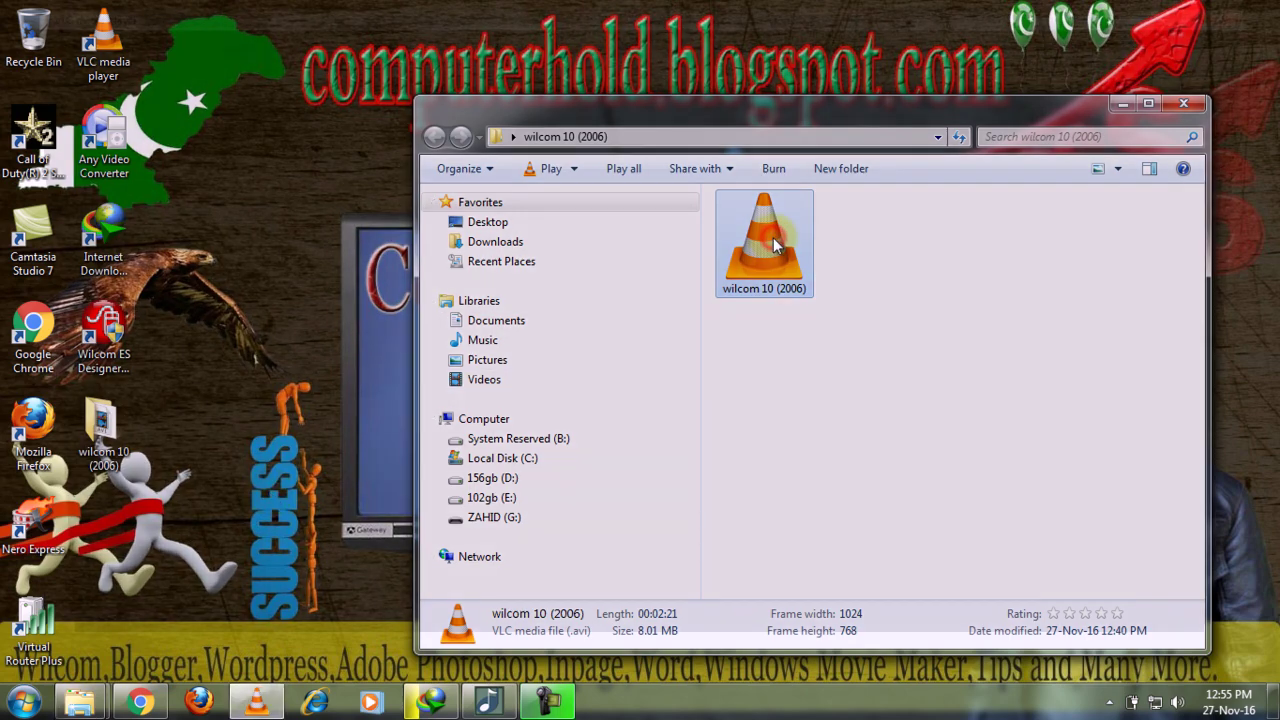
{"action": "left_click", "coordinate": [580, 143]}
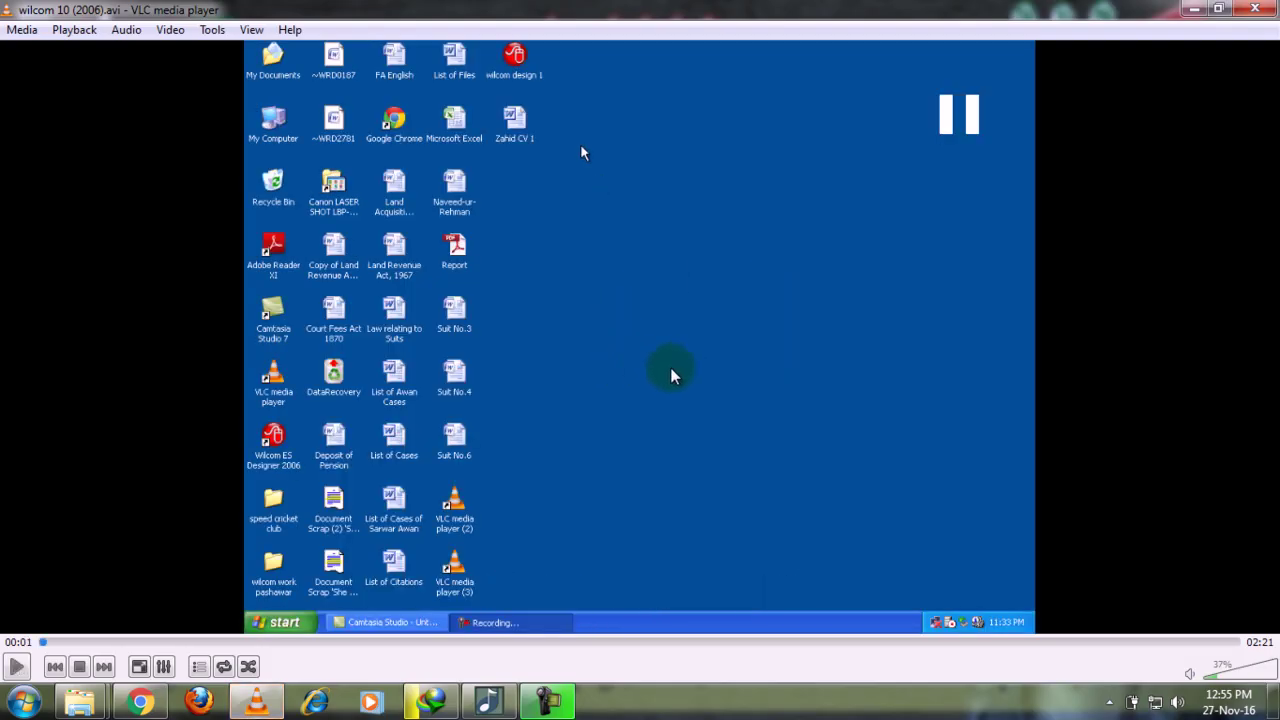
{"action": "double_click", "coordinate": [580, 143]}
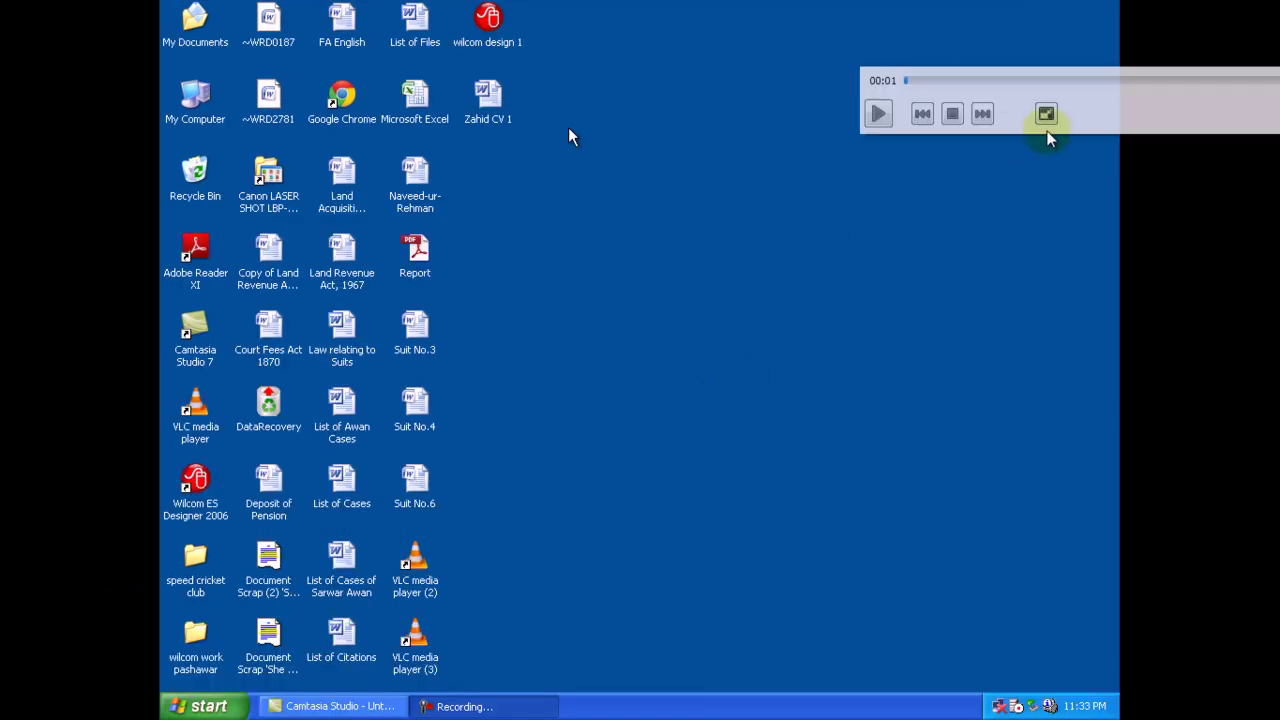
{"action": "left_click_drag", "start_coordinate": [1084, 115], "coordinate": [894, 346]}
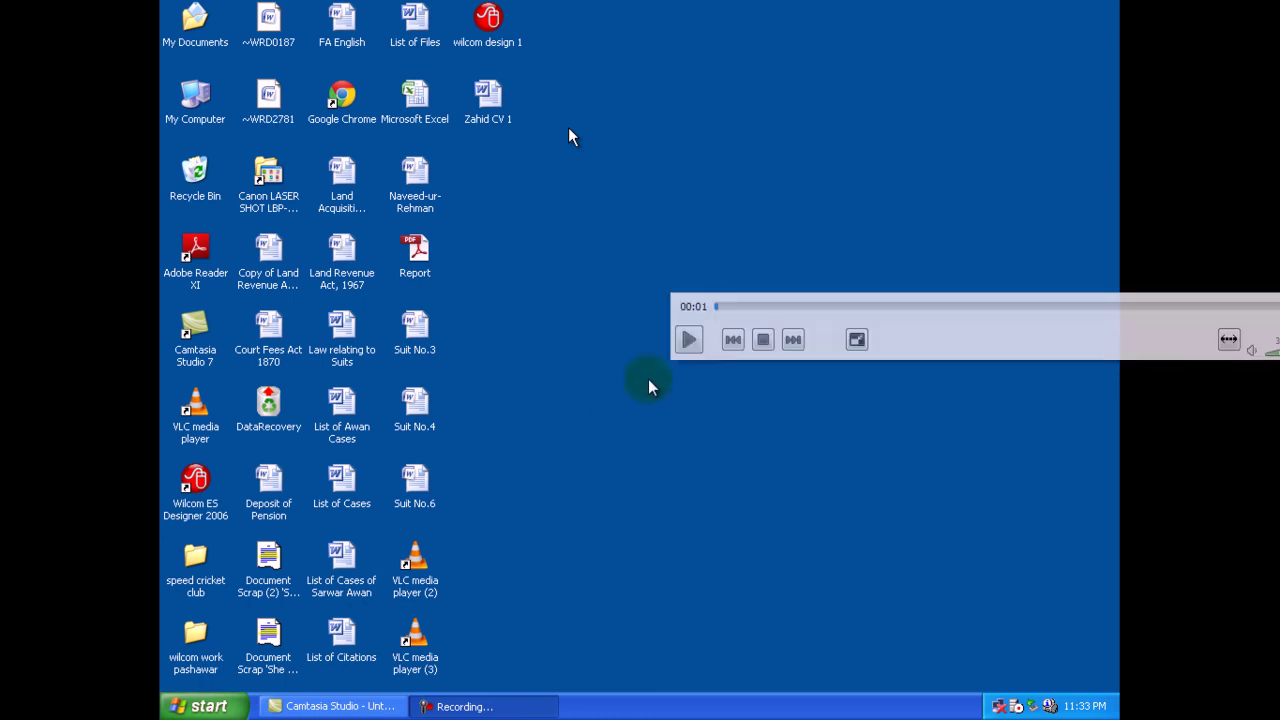
- Advance the video to the opened crest design, pause it at 00:15 and leave full screen
{"action": "left_click", "coordinate": [687, 341]}
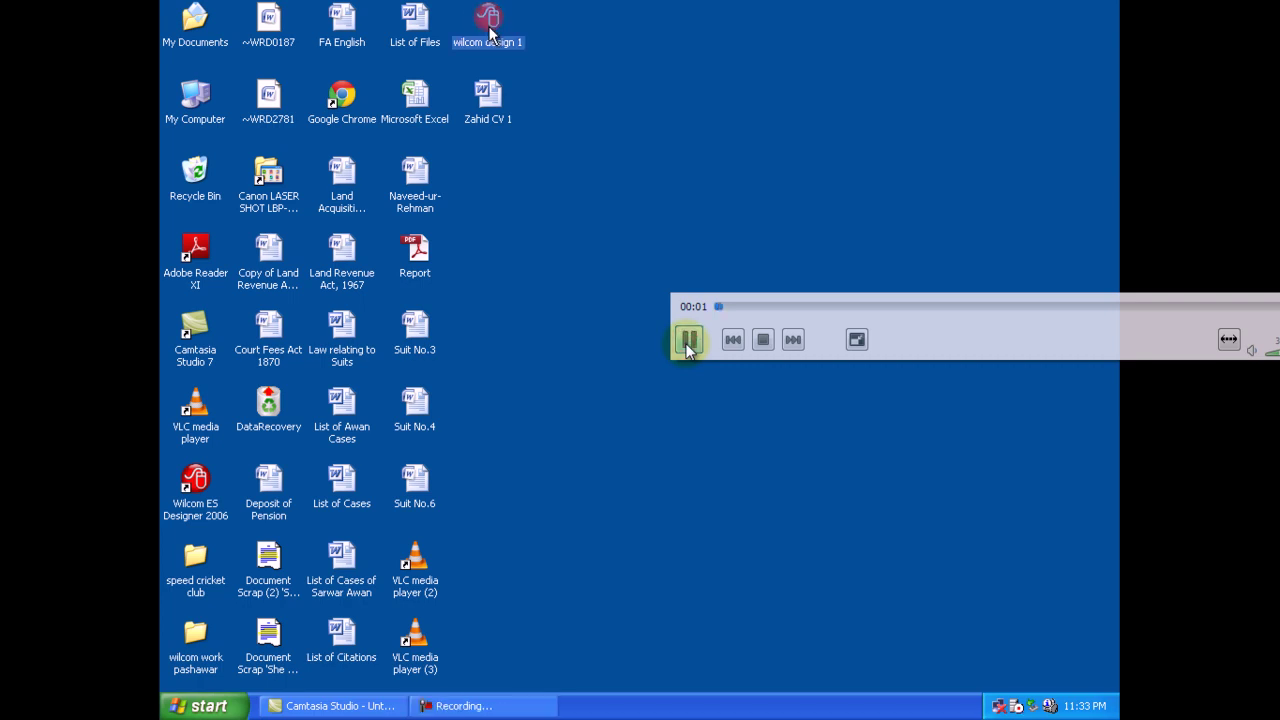
{"action": "left_click", "coordinate": [688, 341]}
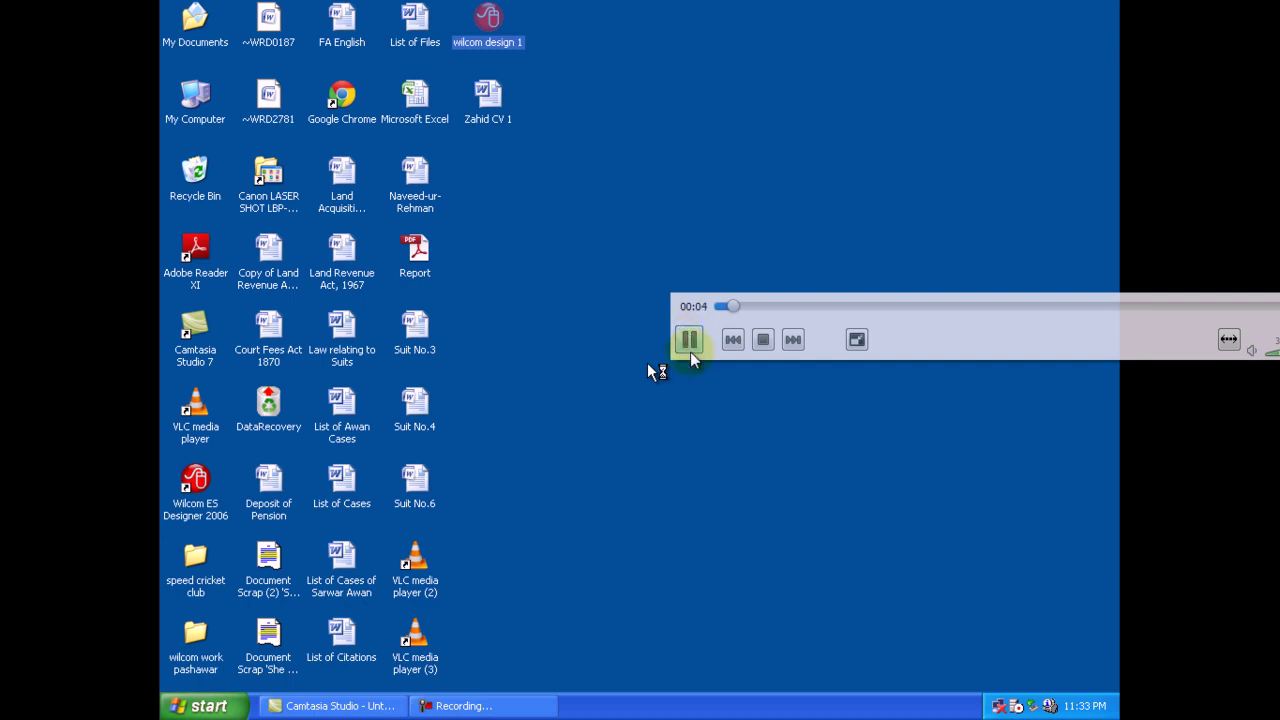
{"action": "left_click", "coordinate": [765, 306]}
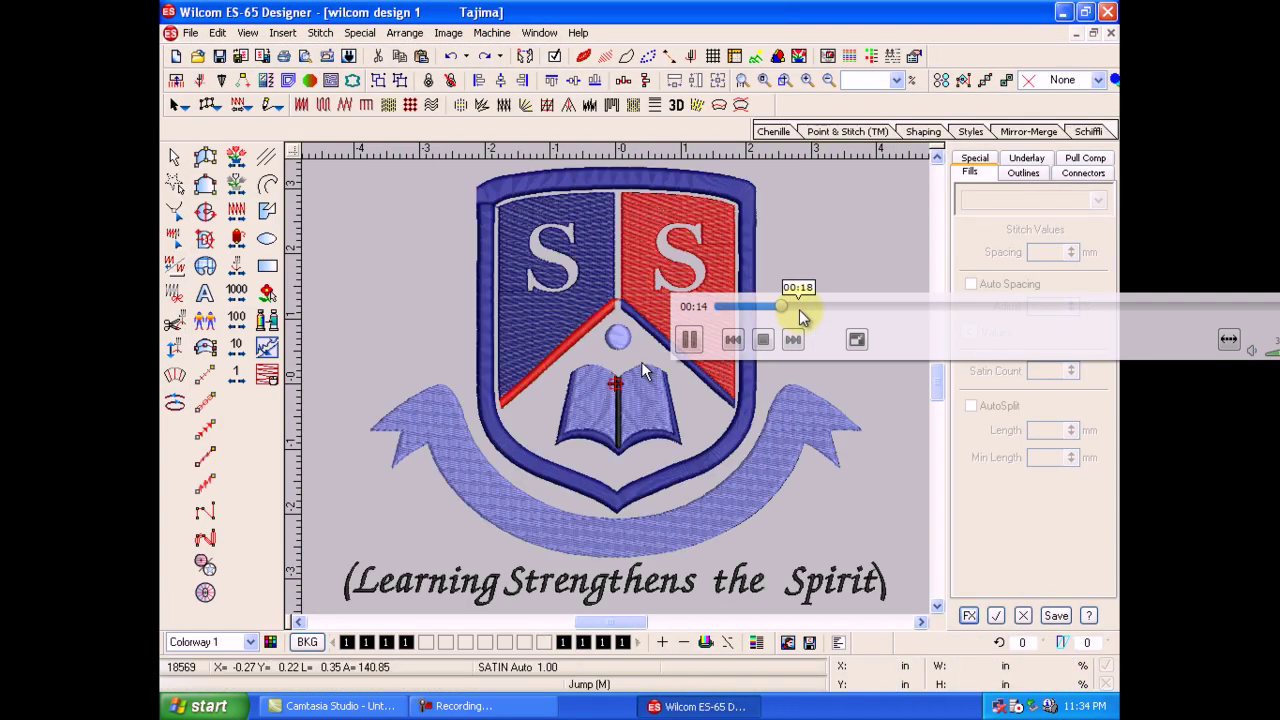
{"action": "left_click", "coordinate": [689, 339]}
{"action": "left_click_drag", "start_coordinate": [895, 338], "coordinate": [1252, 105]}
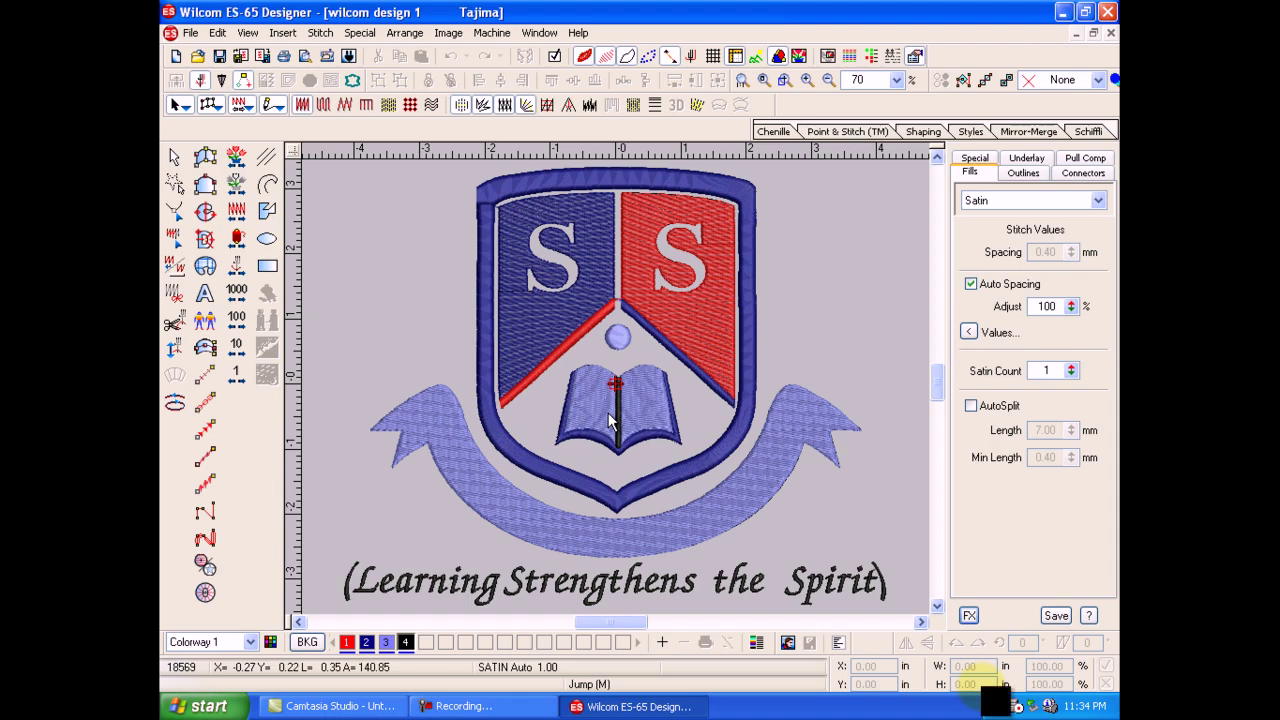
{"action": "double_click", "coordinate": [962, 651]}
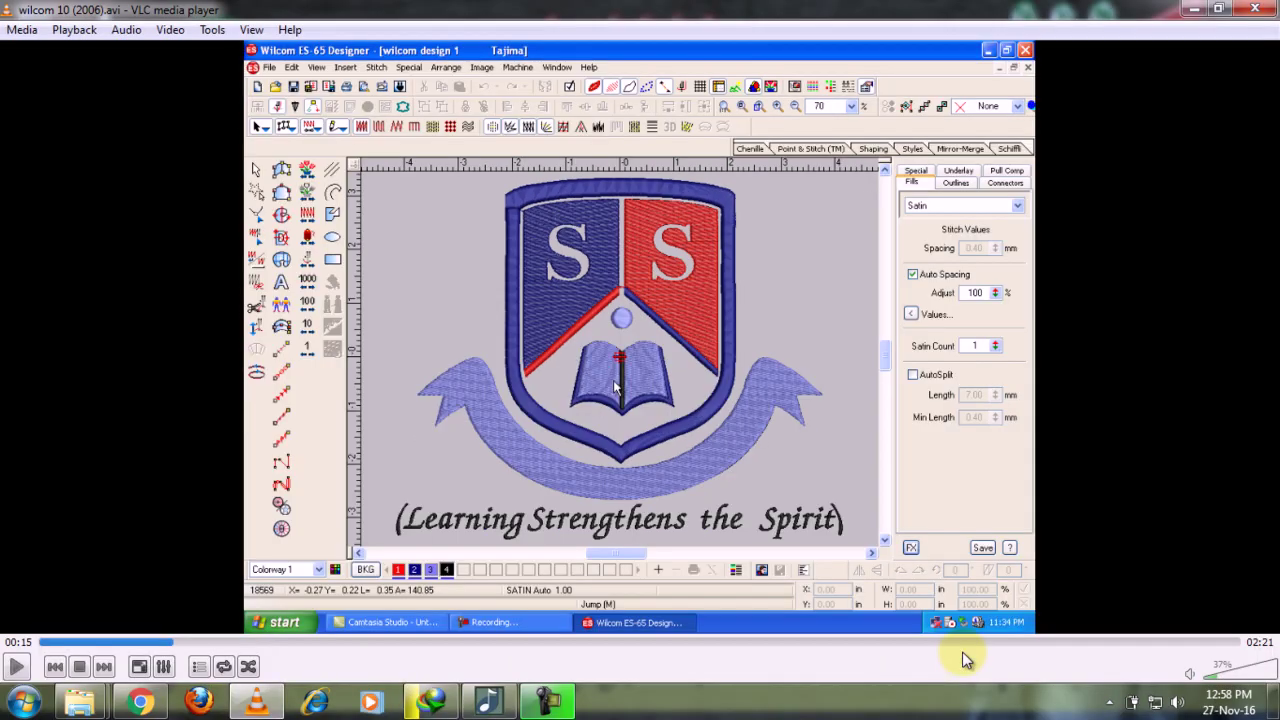
{"action": "left_click", "coordinate": [140, 703]}
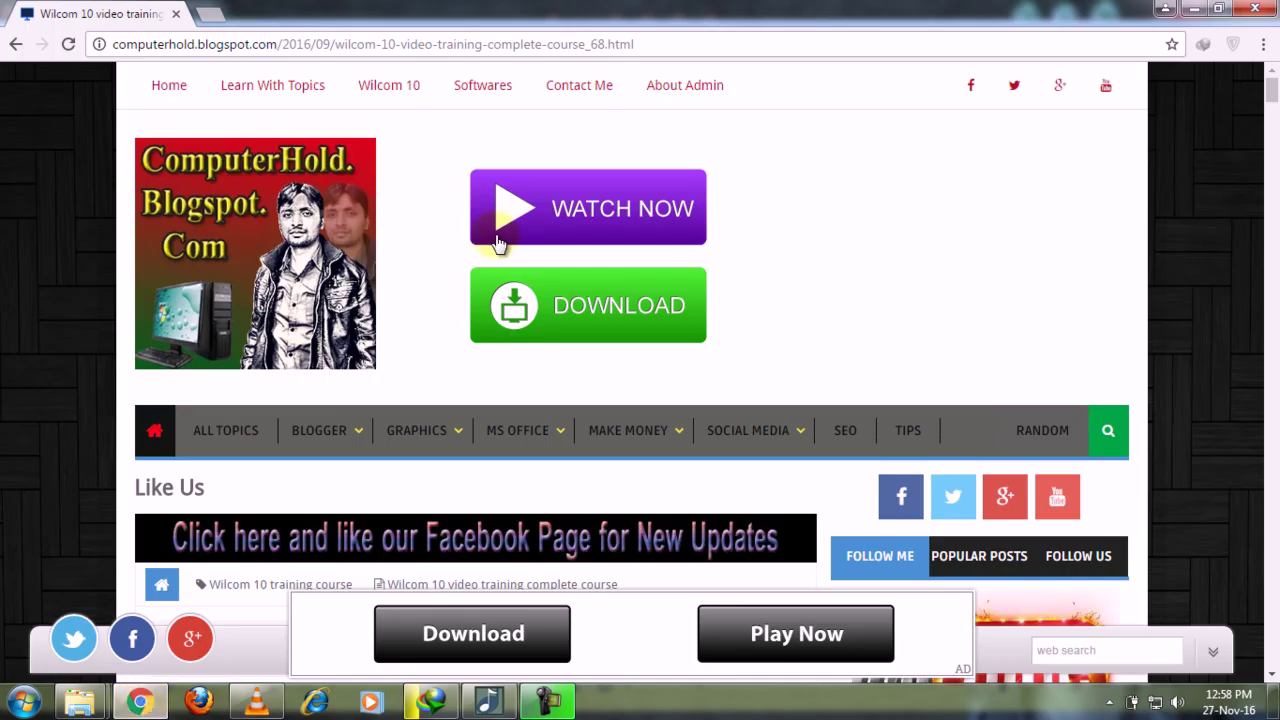
{"action": "left_click", "coordinate": [209, 17]}
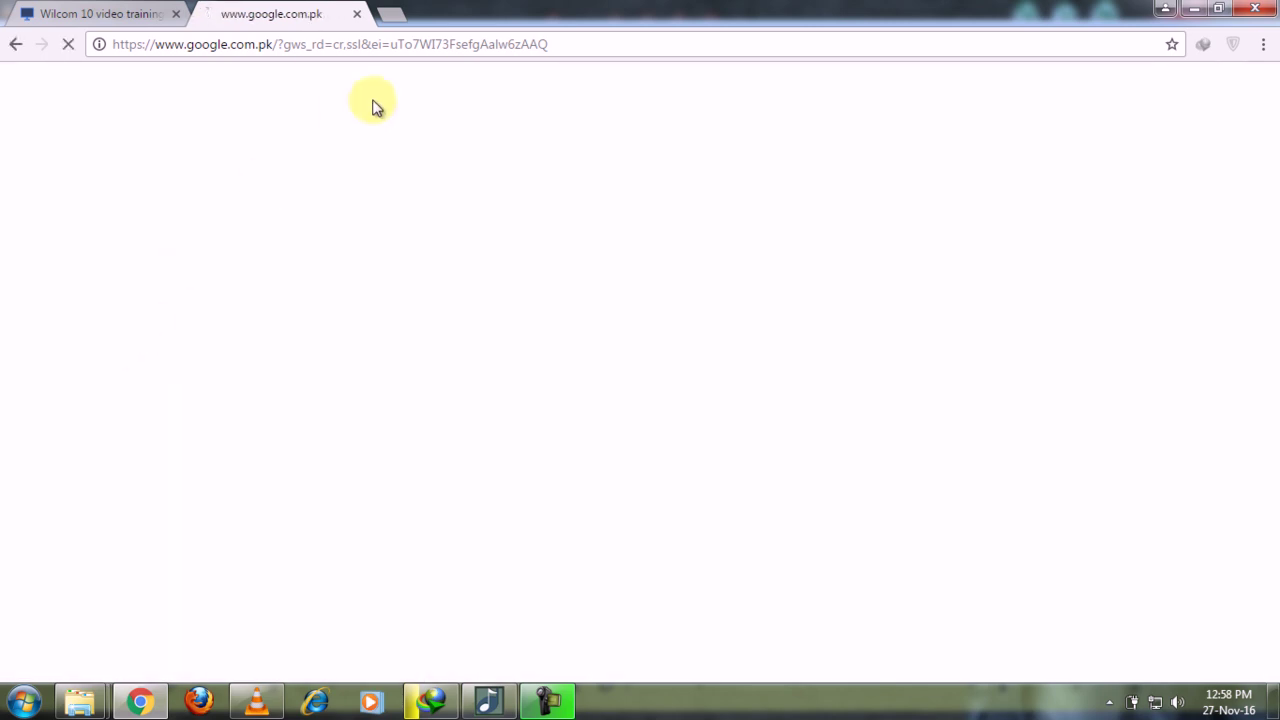
{"action": "left_click", "coordinate": [503, 48]}
{"action": "key", "text": "Return"}
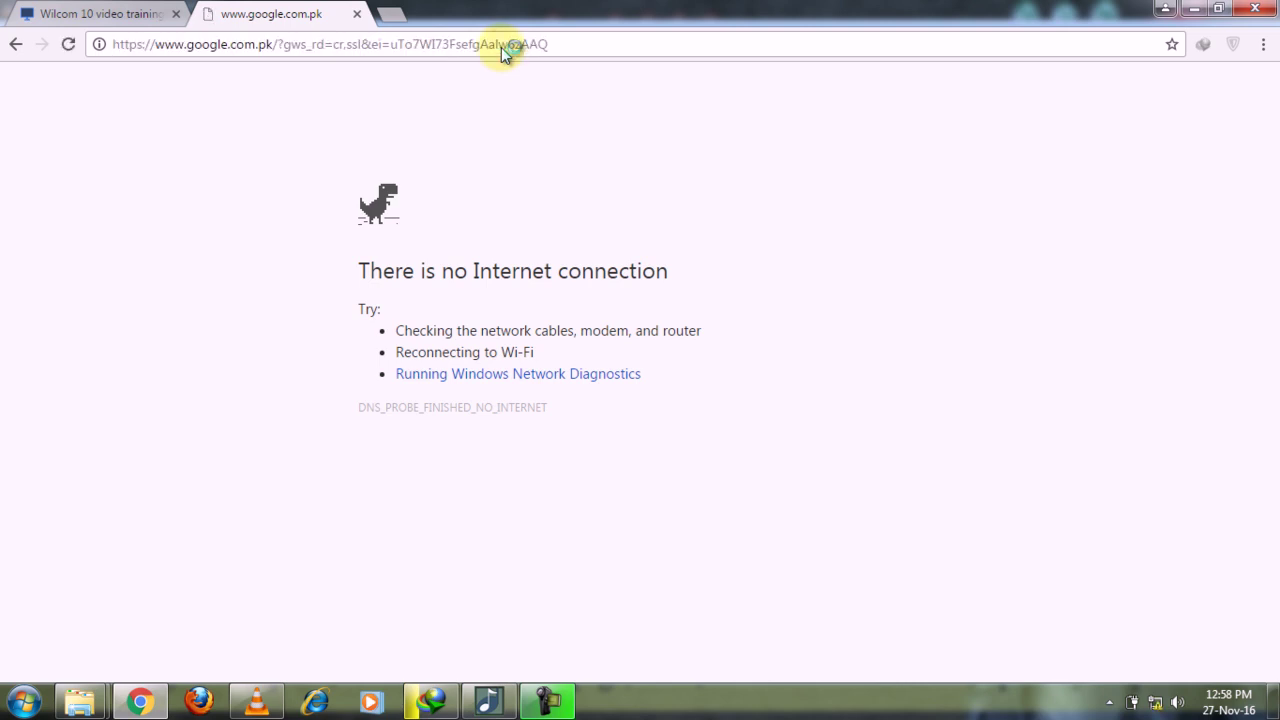
{"action": "left_click", "coordinate": [501, 47]}
{"action": "type", "text": "www.google.com"}
{"action": "key", "text": "Return"}
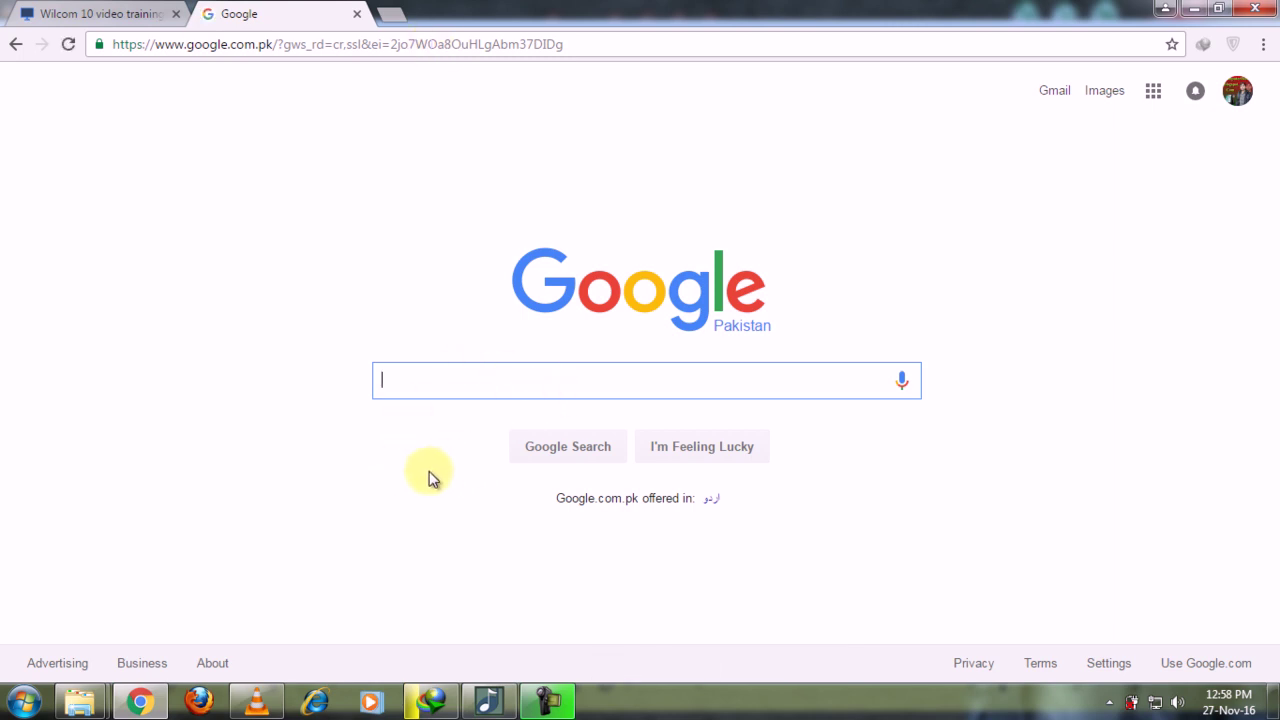
{"action": "type", "text": "1"}
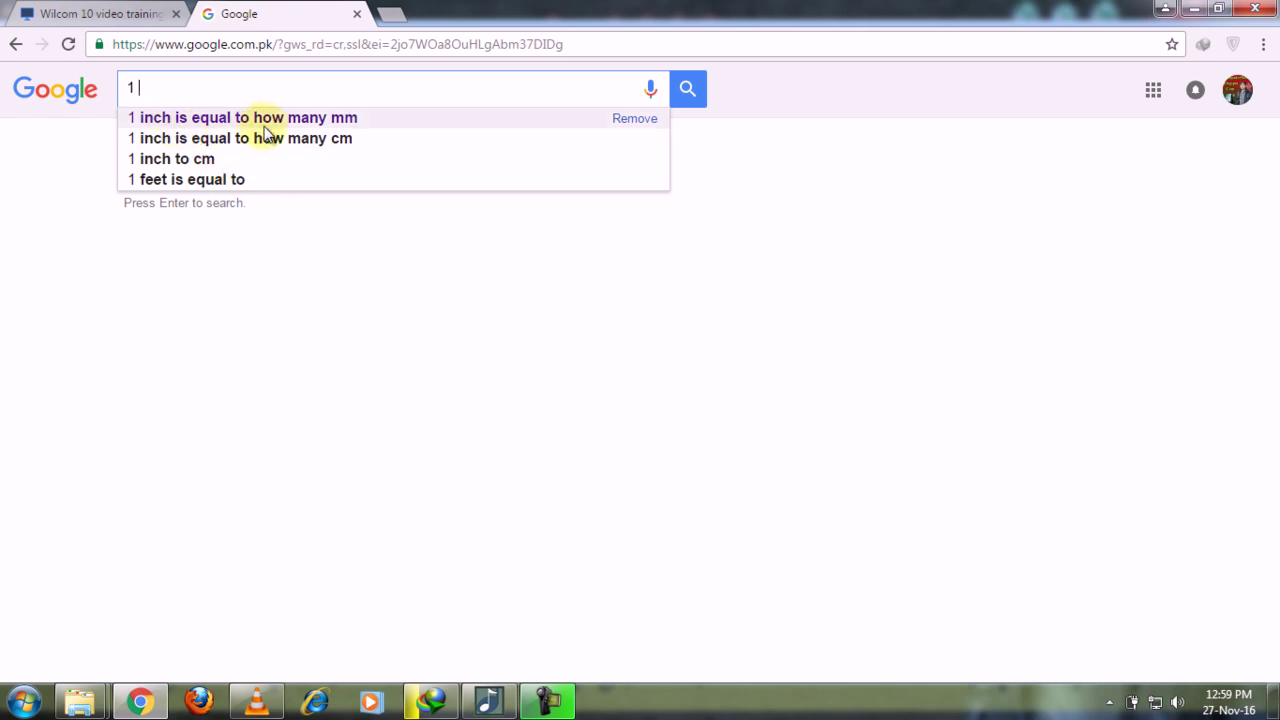
{"action": "left_click", "coordinate": [398, 120]}
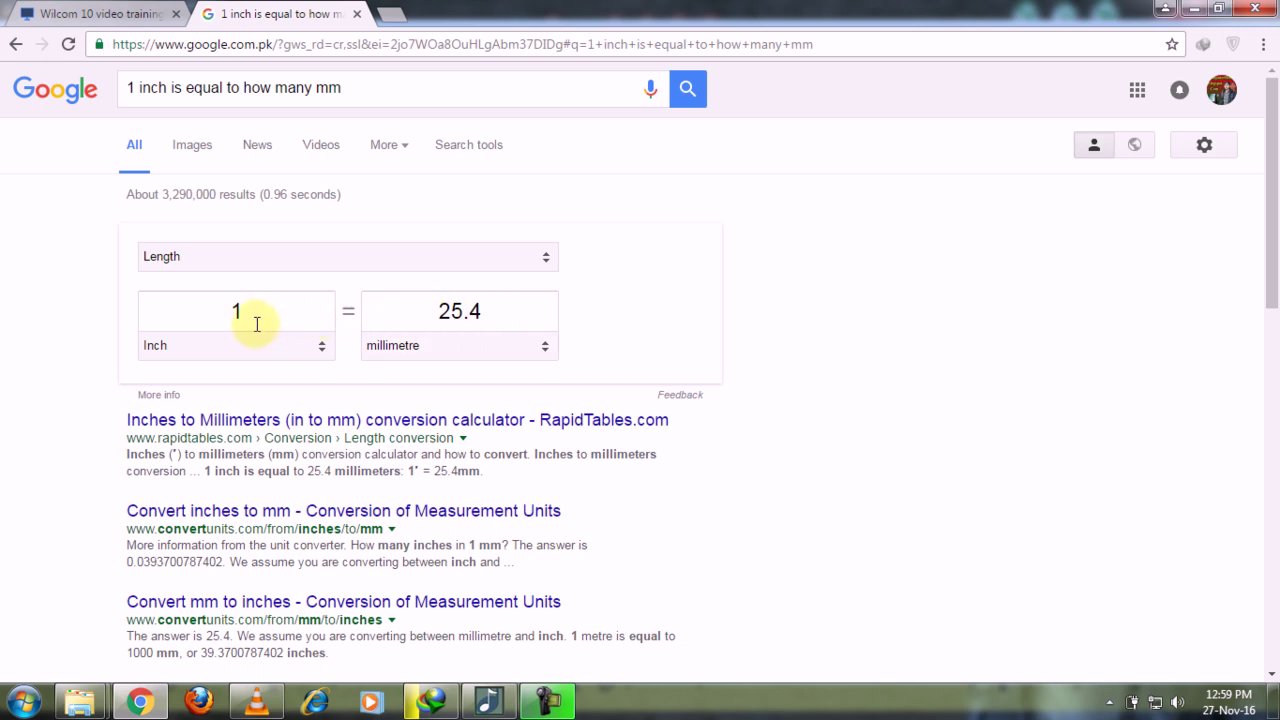
- Convert 52 and 100 millimetres to inches in the Google length converter
{"action": "double_click", "coordinate": [496, 314]}
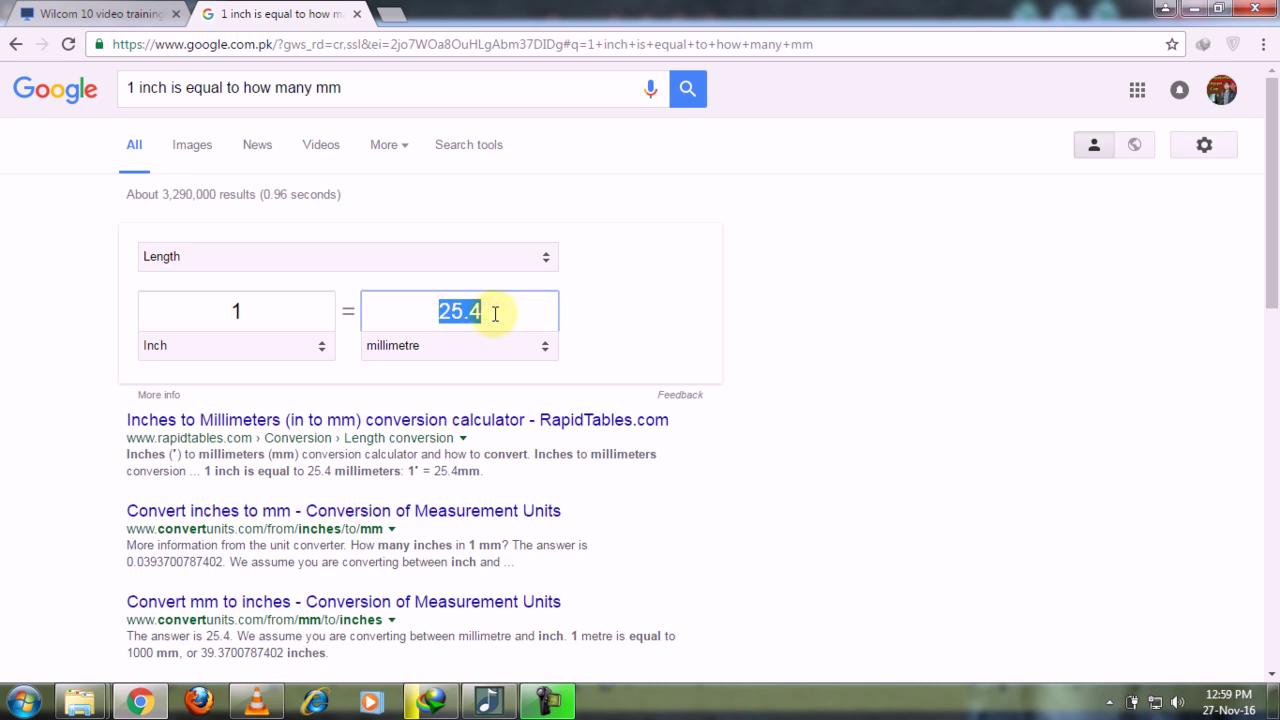
{"action": "type", "text": "52"}
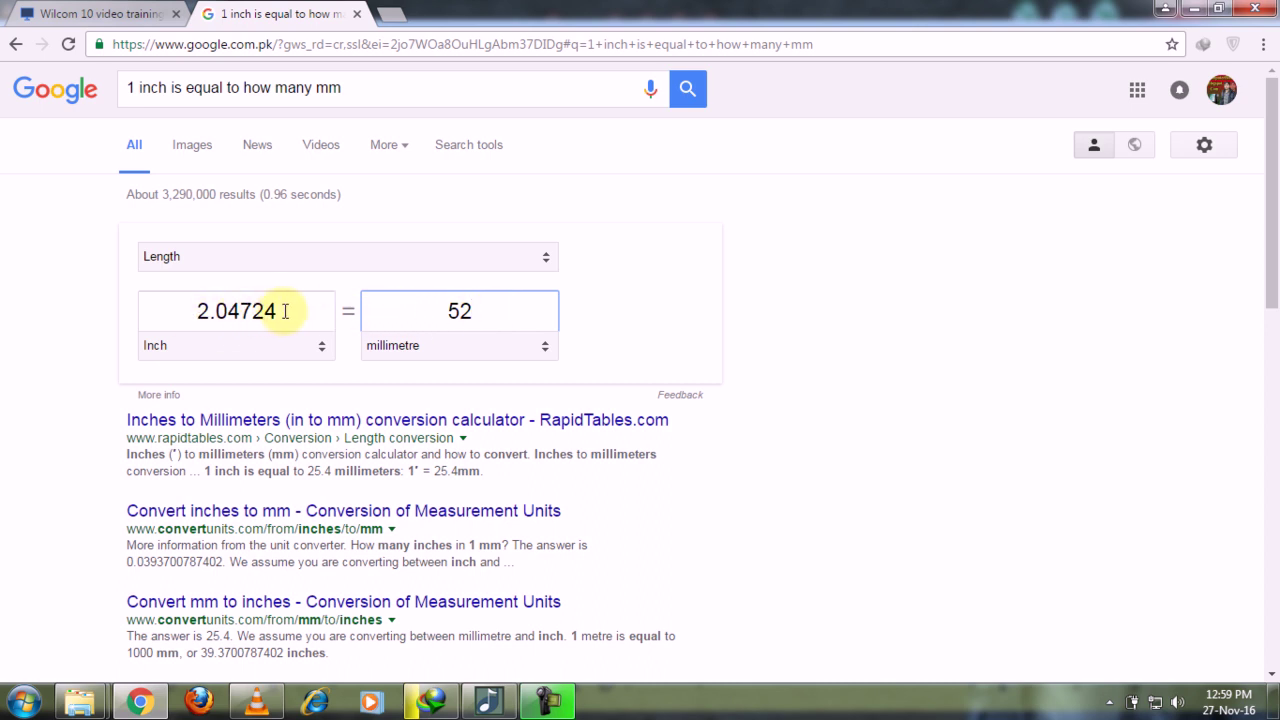
{"action": "key", "text": "BackSpace"}
{"action": "key", "text": "BackSpace"}
{"action": "type", "text": "1"}
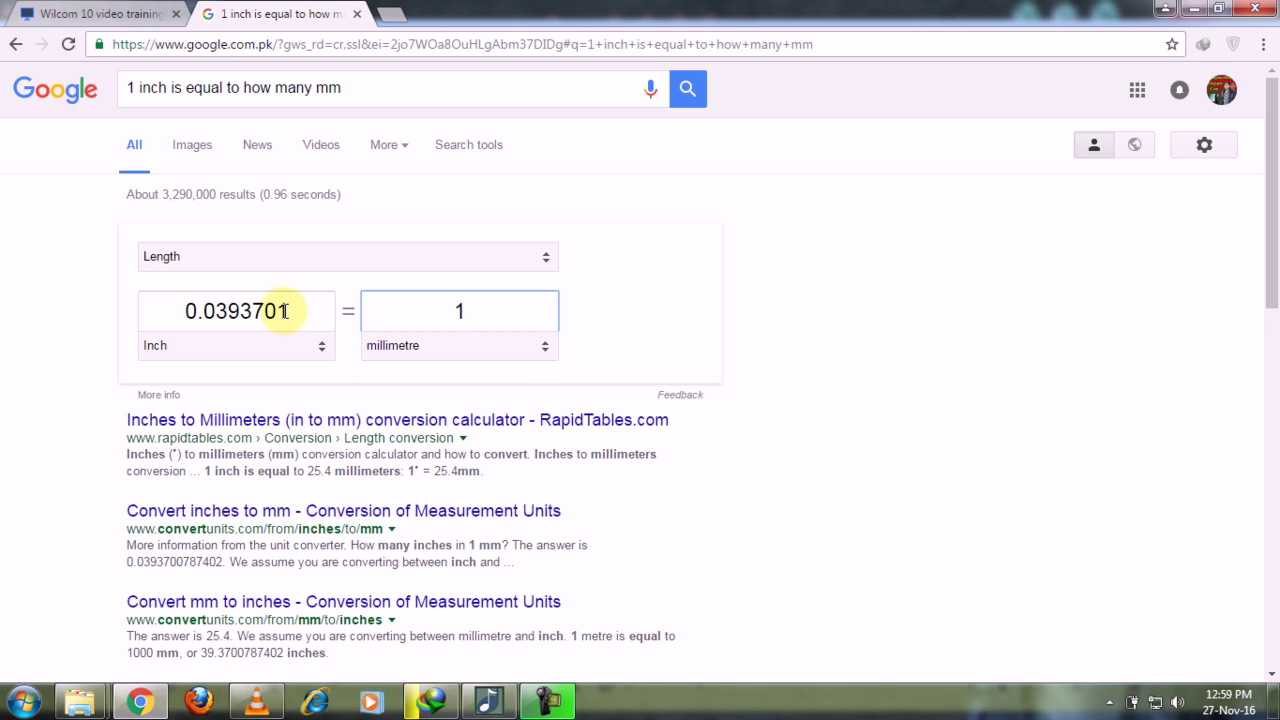
{"action": "type", "text": "00"}
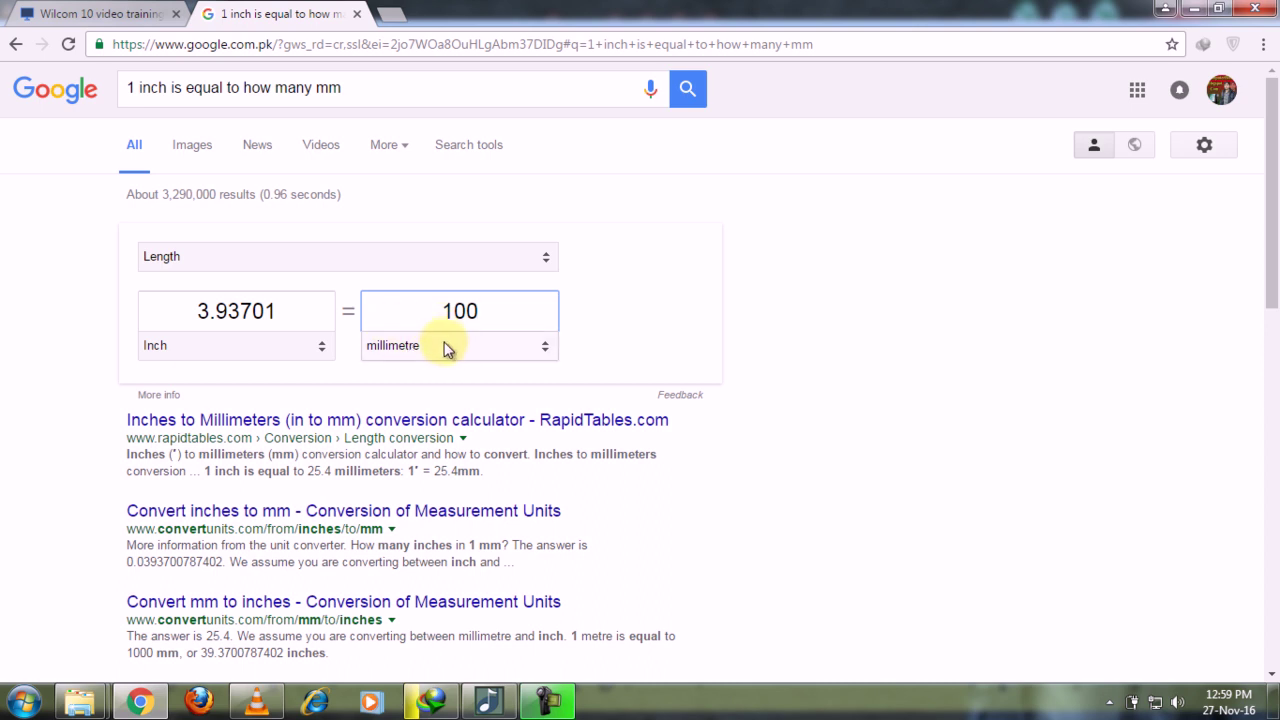
- Convert 1 inch and 5 inches to millimetres in the Google length converter
{"action": "left_click_drag", "start_coordinate": [290, 313], "coordinate": [153, 320]}
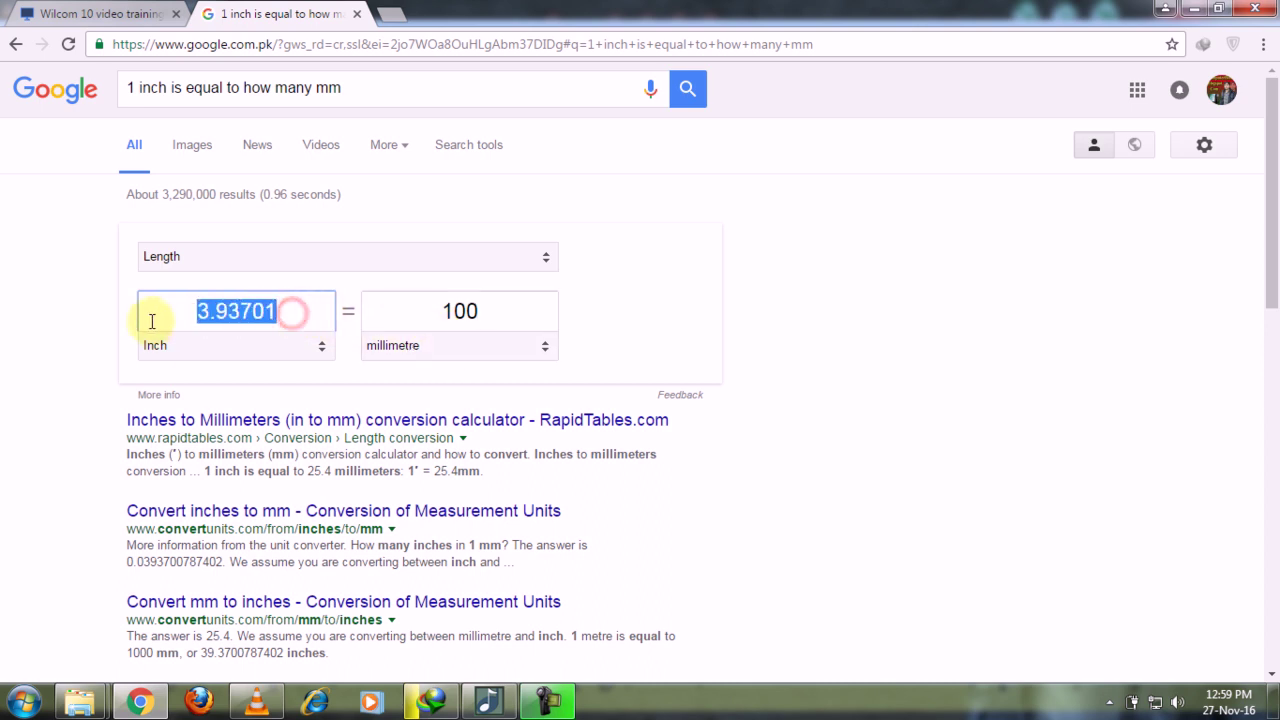
{"action": "type", "text": "1"}
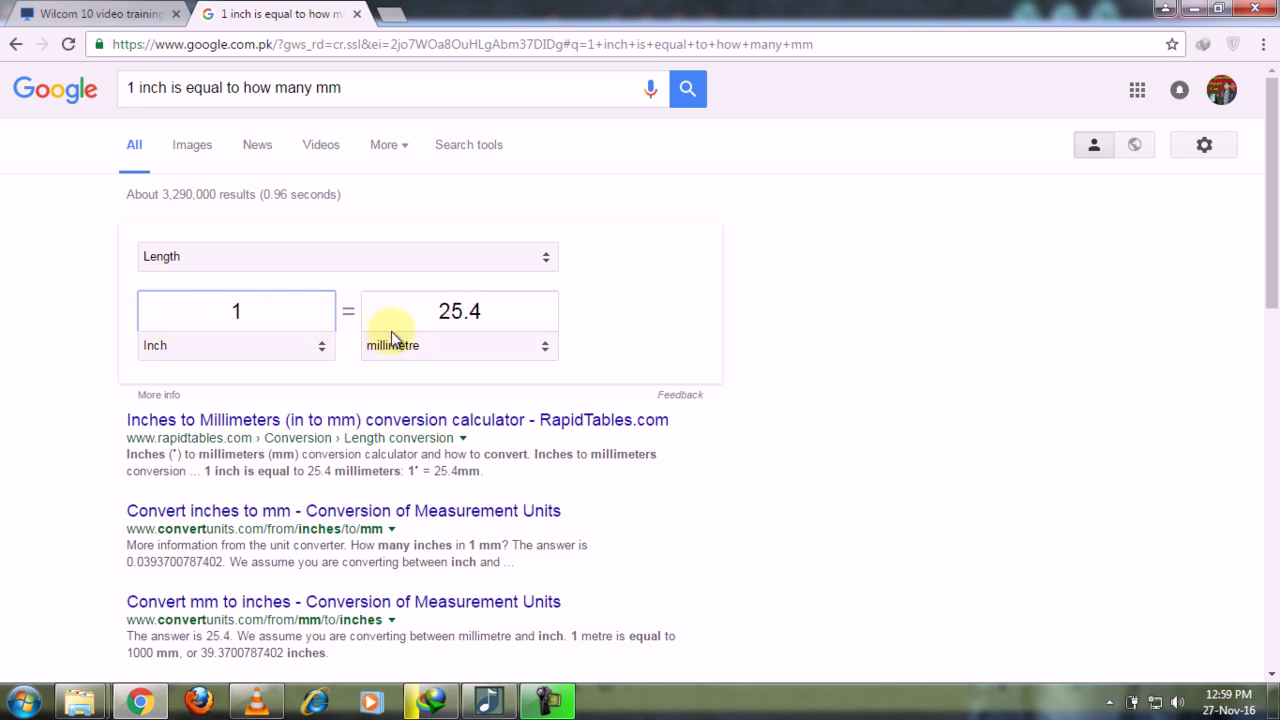
{"action": "key", "text": "BackSpace"}
{"action": "type", "text": "5"}
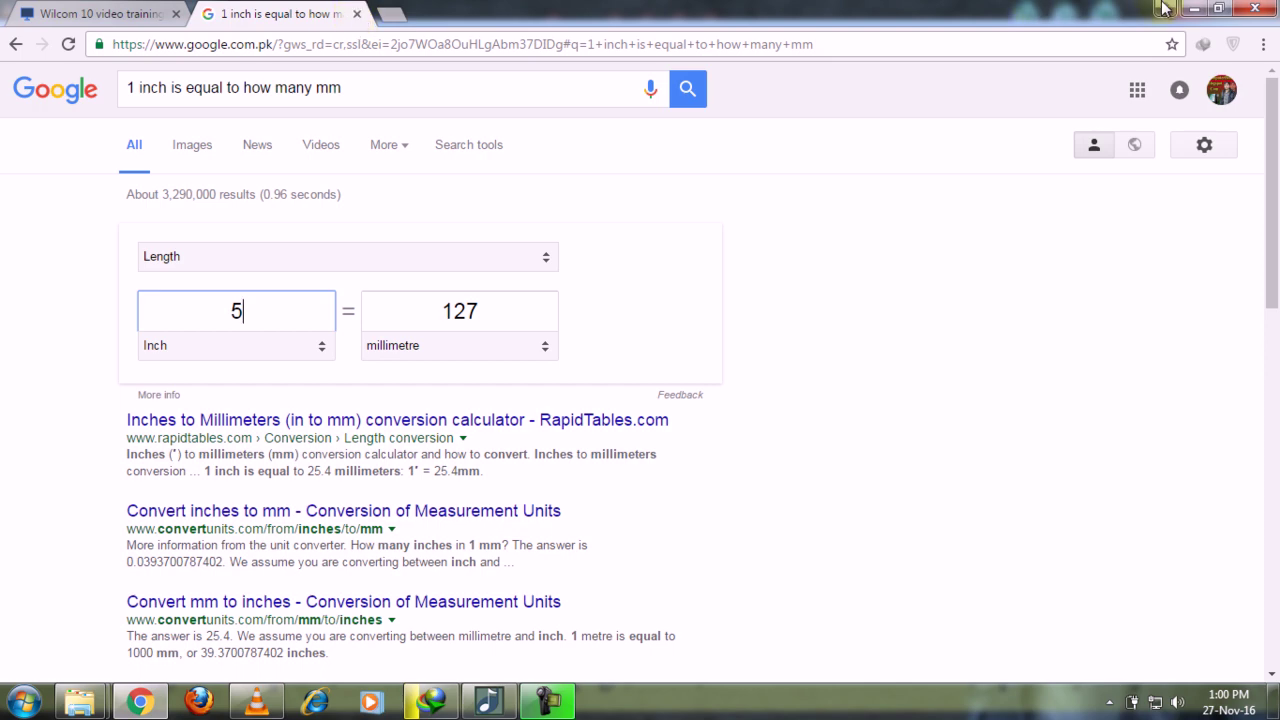
- Return to the video in VLC, show it full screen and resume playback from 00:15
{"action": "left_click", "coordinate": [1190, 9]}
{"action": "double_click", "coordinate": [888, 328]}
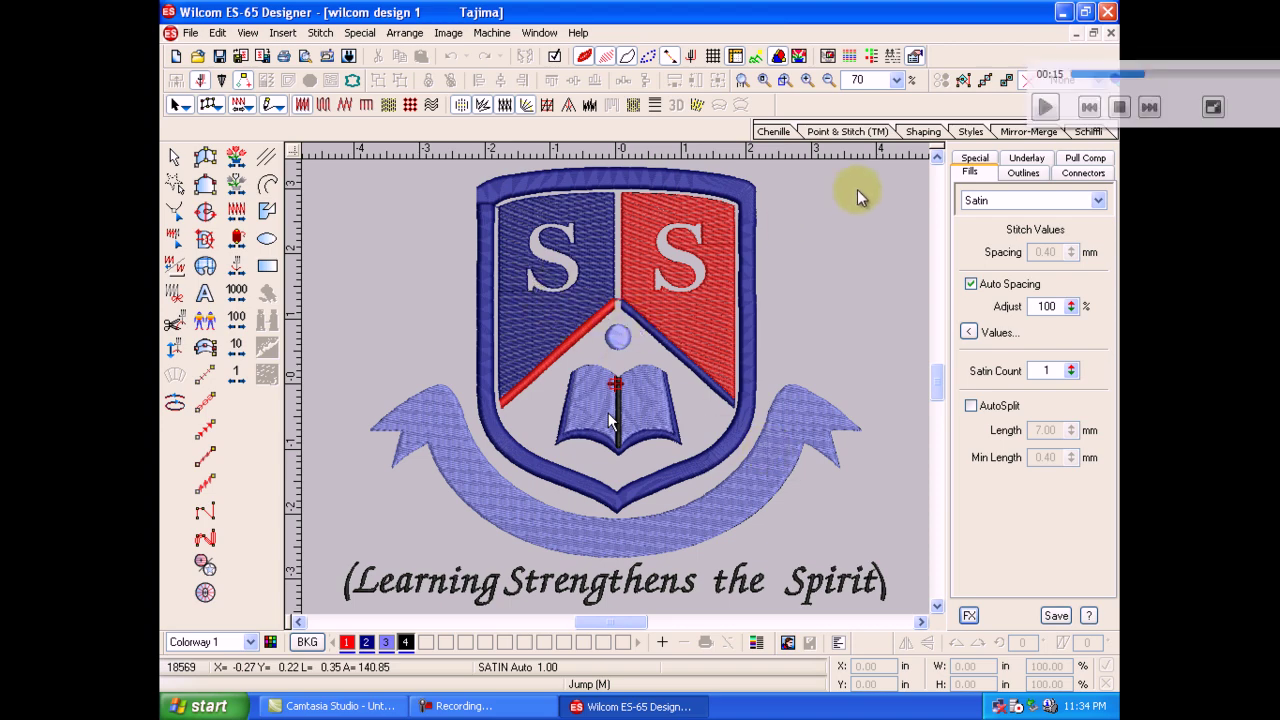
{"action": "left_click", "coordinate": [1045, 108]}
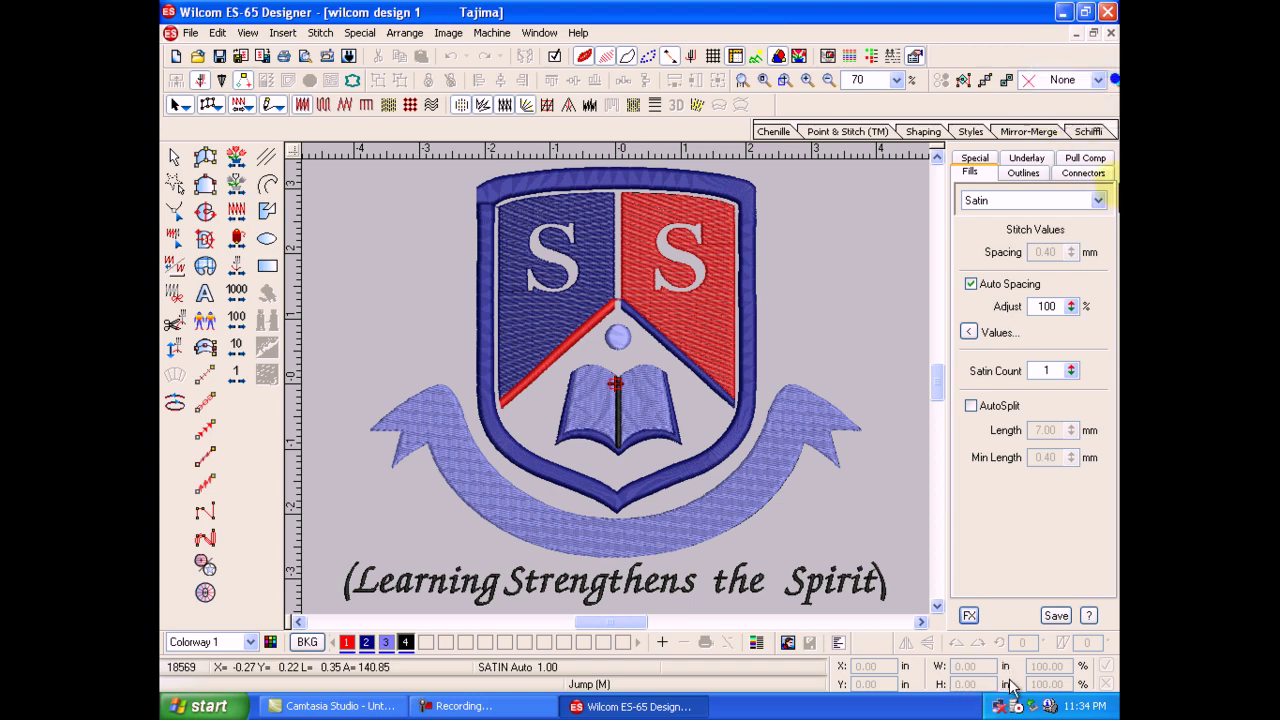
- Select the whole school crest design to examine its overall width and height, and clear the selection
{"action": "key", "text": "Escape"}
{"action": "key", "text": "shift+z"}
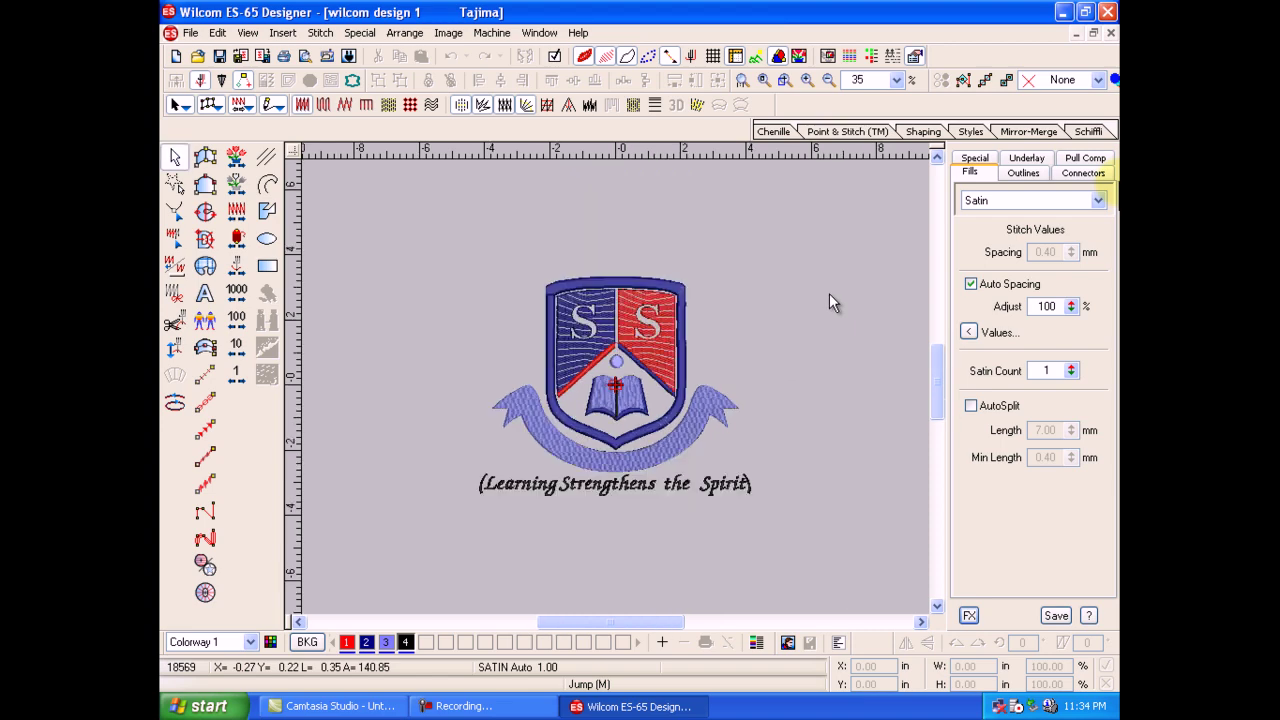
{"action": "key", "text": "b"}
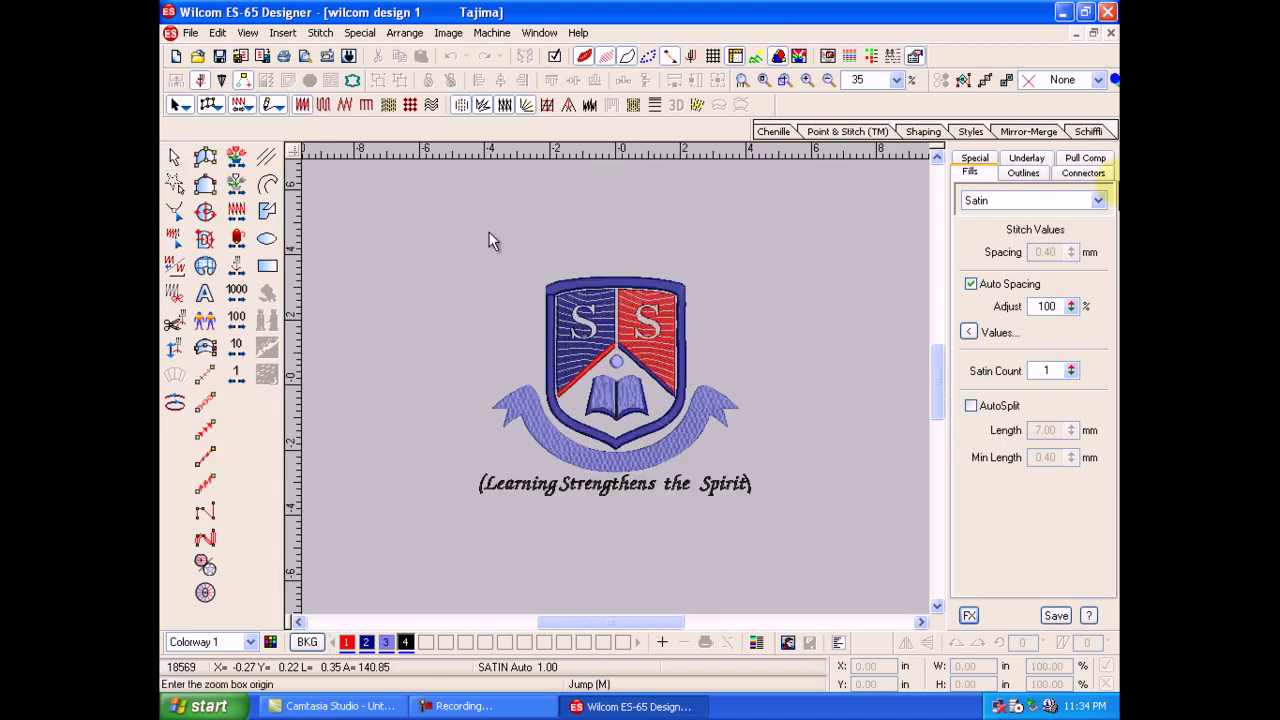
{"action": "left_click_drag", "start_coordinate": [455, 260], "coordinate": [785, 525]}
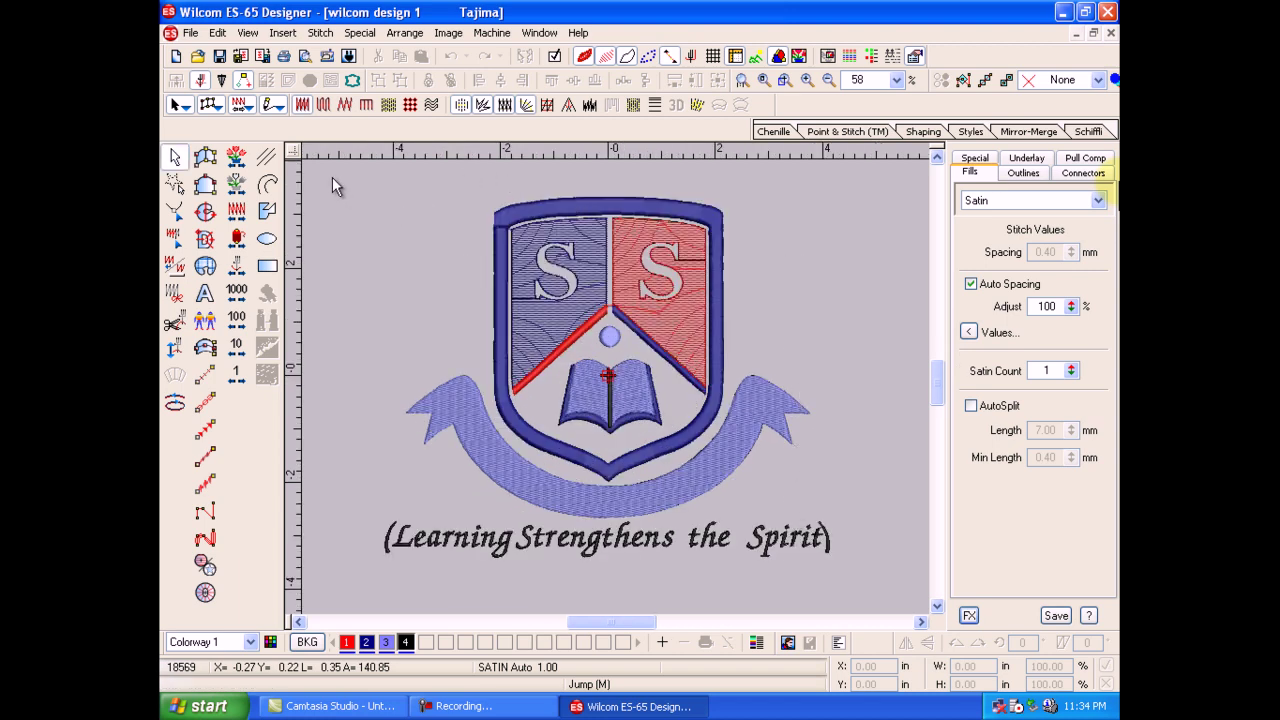
{"action": "left_click_drag", "start_coordinate": [322, 170], "coordinate": [746, 508]}
{"action": "key", "text": "0"}
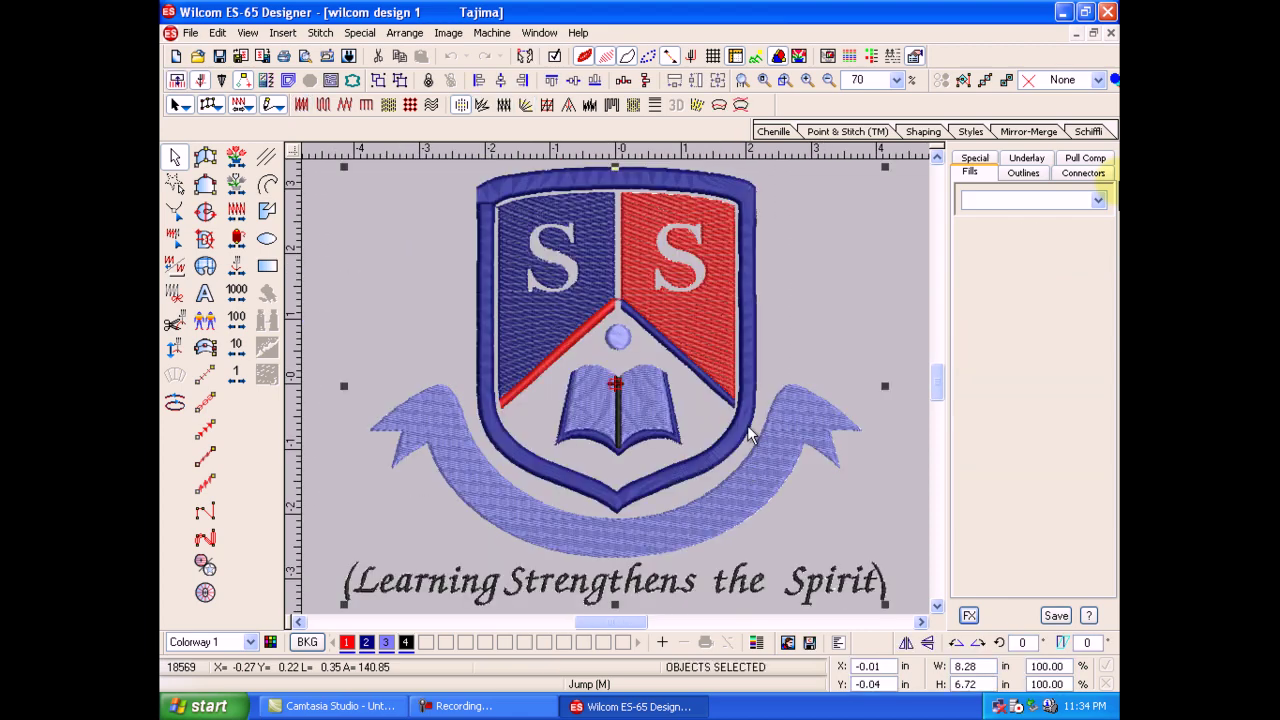
{"action": "key", "text": "shift+z"}
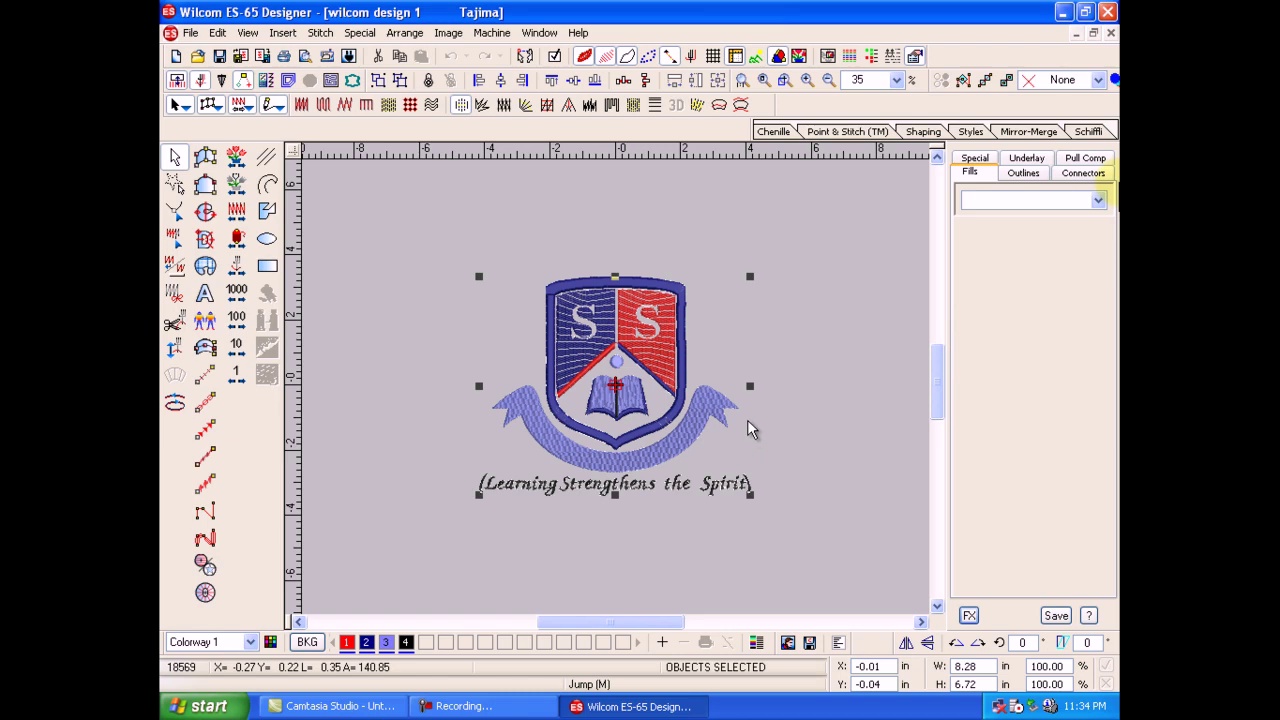
{"action": "key", "text": "z"}
{"action": "left_click_drag", "start_coordinate": [413, 258], "coordinate": [794, 528]}
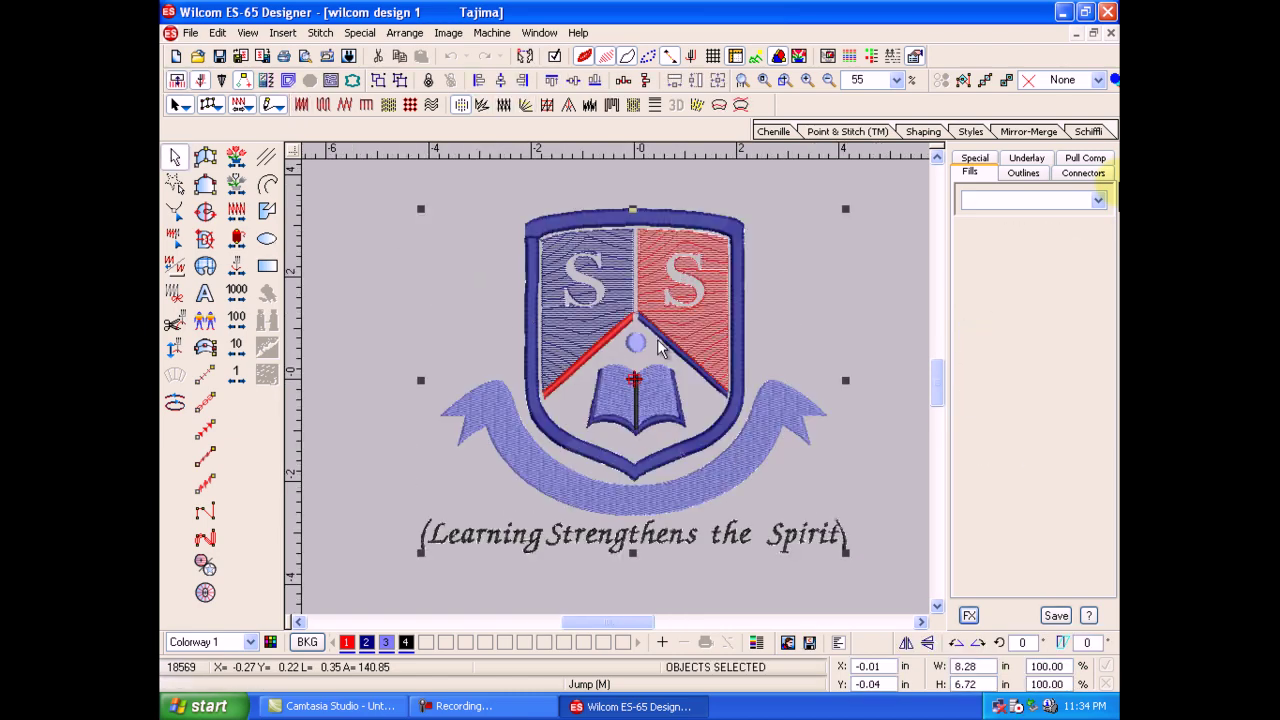
{"action": "left_click", "coordinate": [330, 339]}
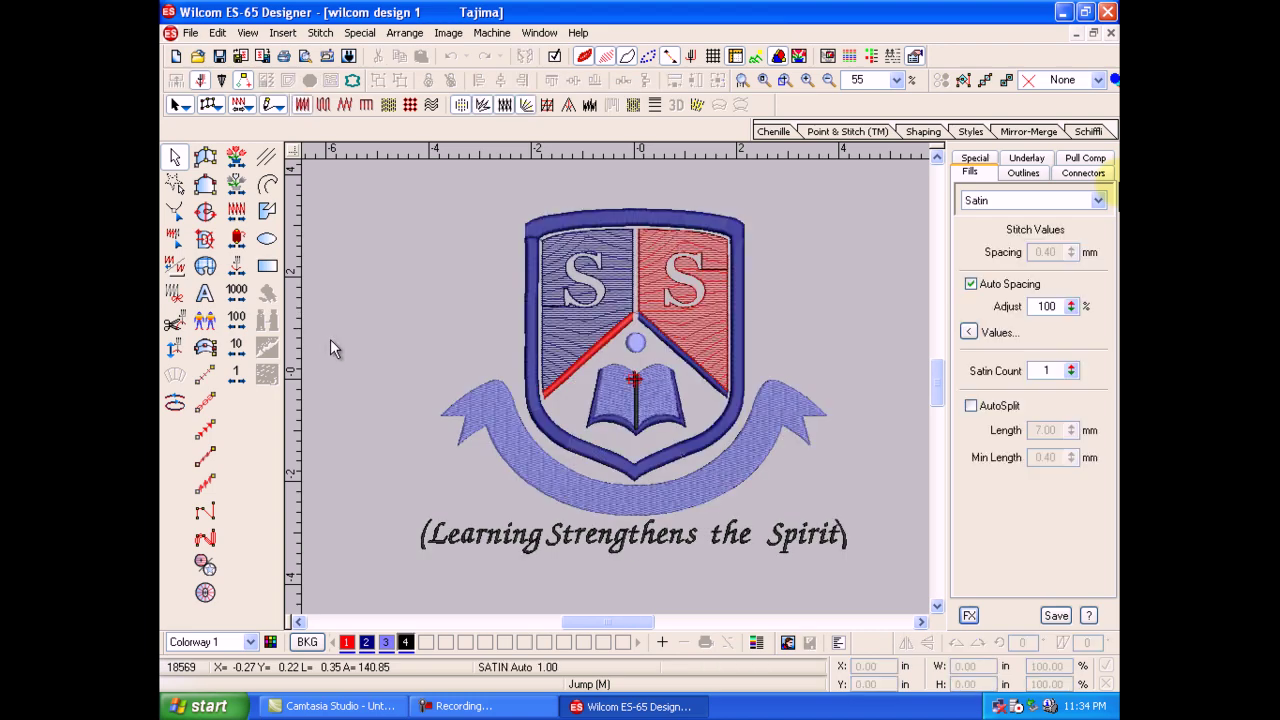
- Select the entire crest design and resize it to 5.28 in wide and 4.72 in high
{"action": "key", "text": "ctrl+a"}
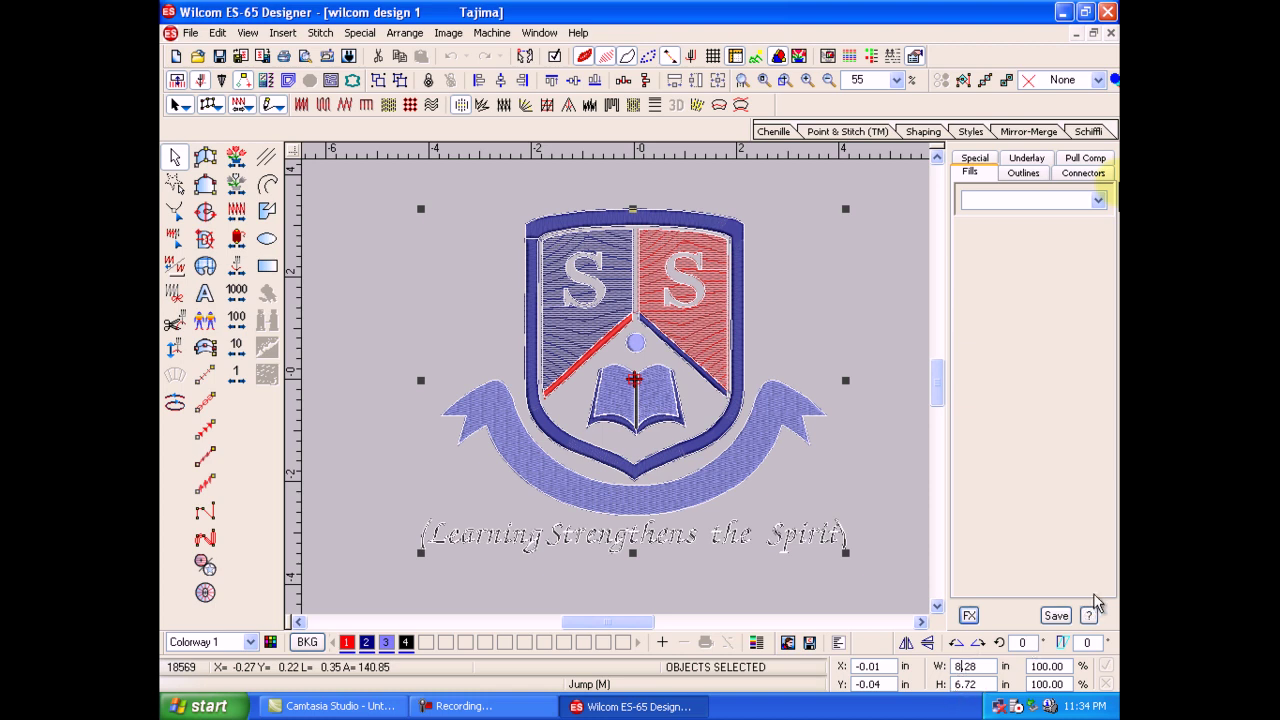
{"action": "key", "text": "BackSpace"}
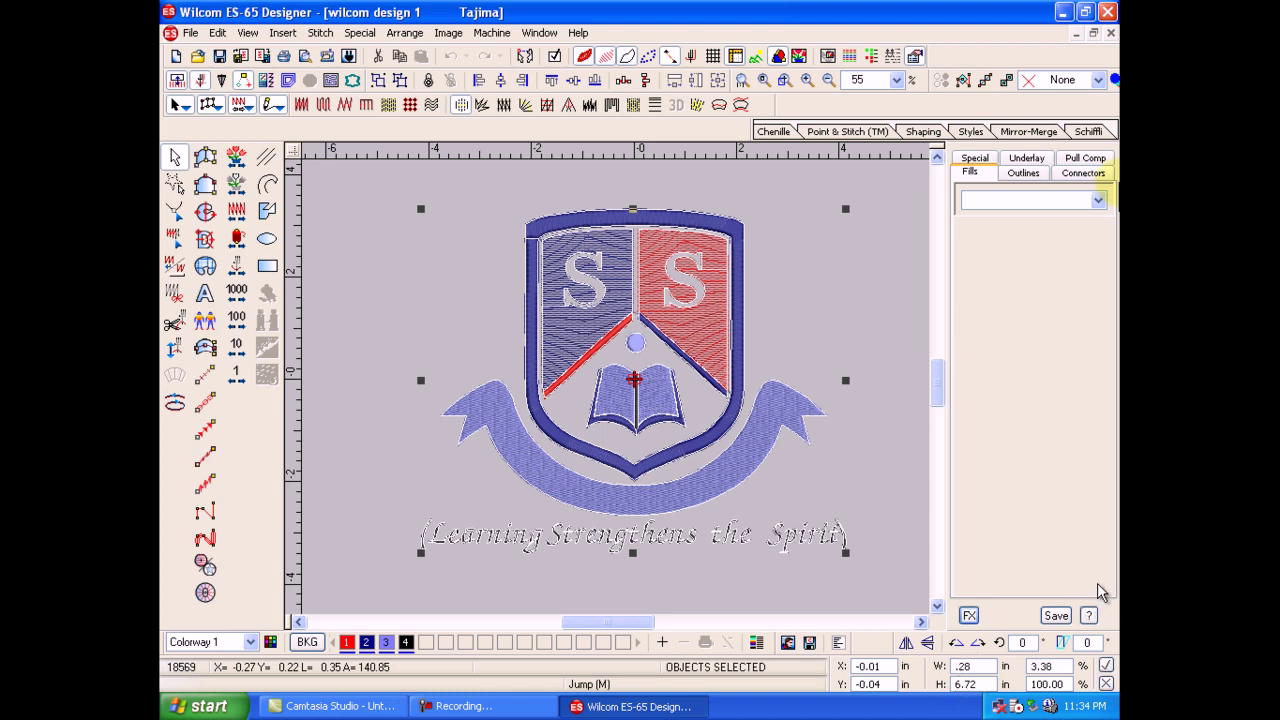
{"action": "type", "text": "5"}
{"action": "left_click", "coordinate": [960, 684]}
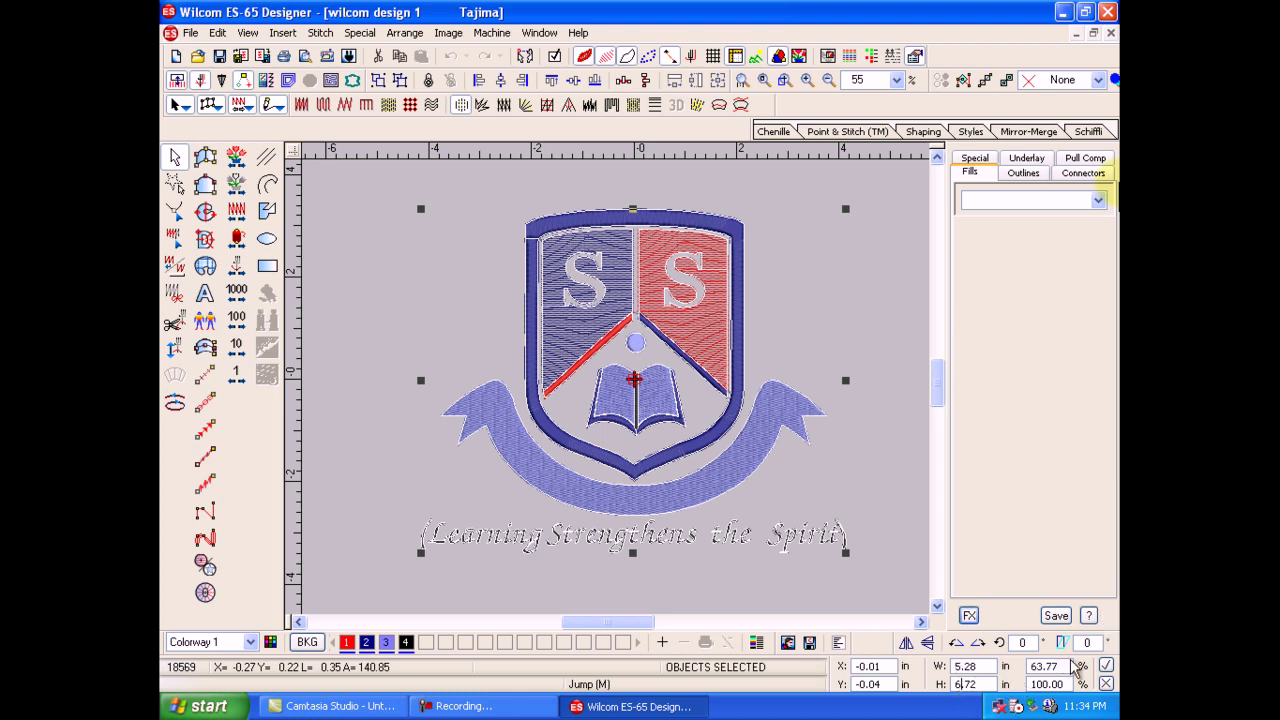
{"action": "key", "text": "BackSpace"}
{"action": "type", "text": "4"}
{"action": "key", "text": "Return"}
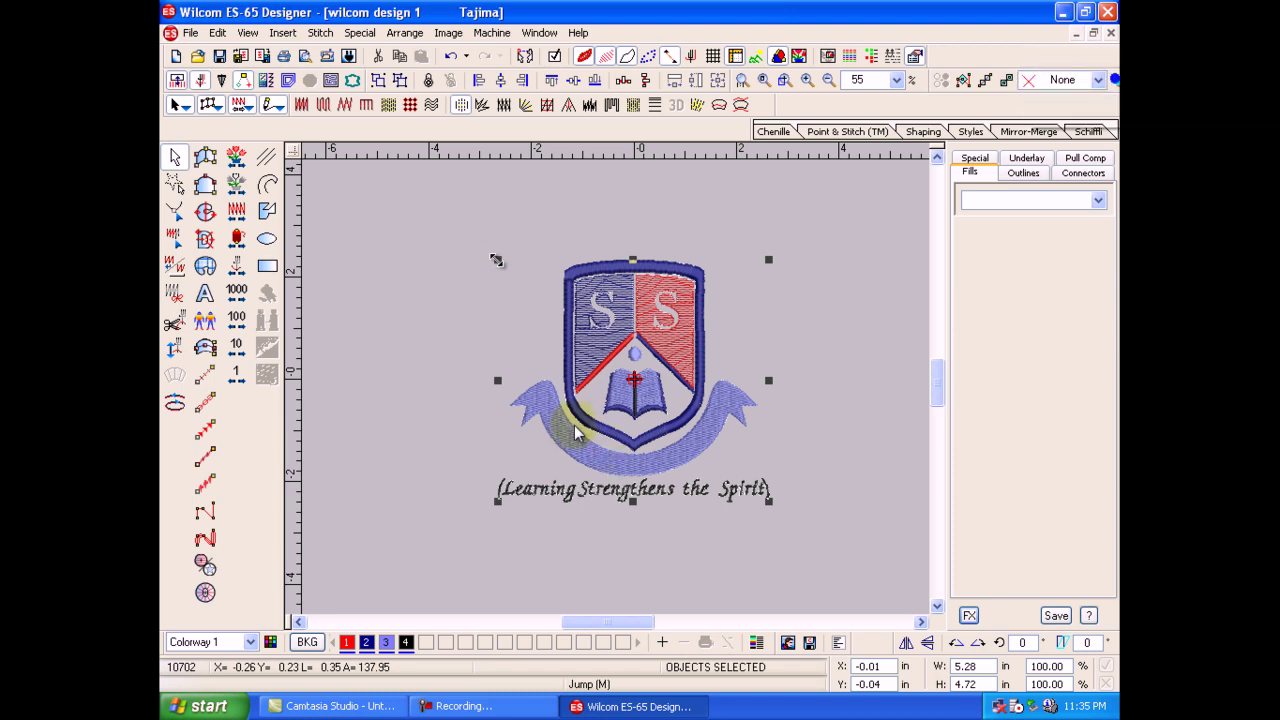
- Reselect the whole crest and scale it up freehand from its upper-left corner to about 7.00 by 6.26 in
{"action": "left_click", "coordinate": [449, 328]}
{"action": "left_click_drag", "start_coordinate": [437, 228], "coordinate": [835, 553]}
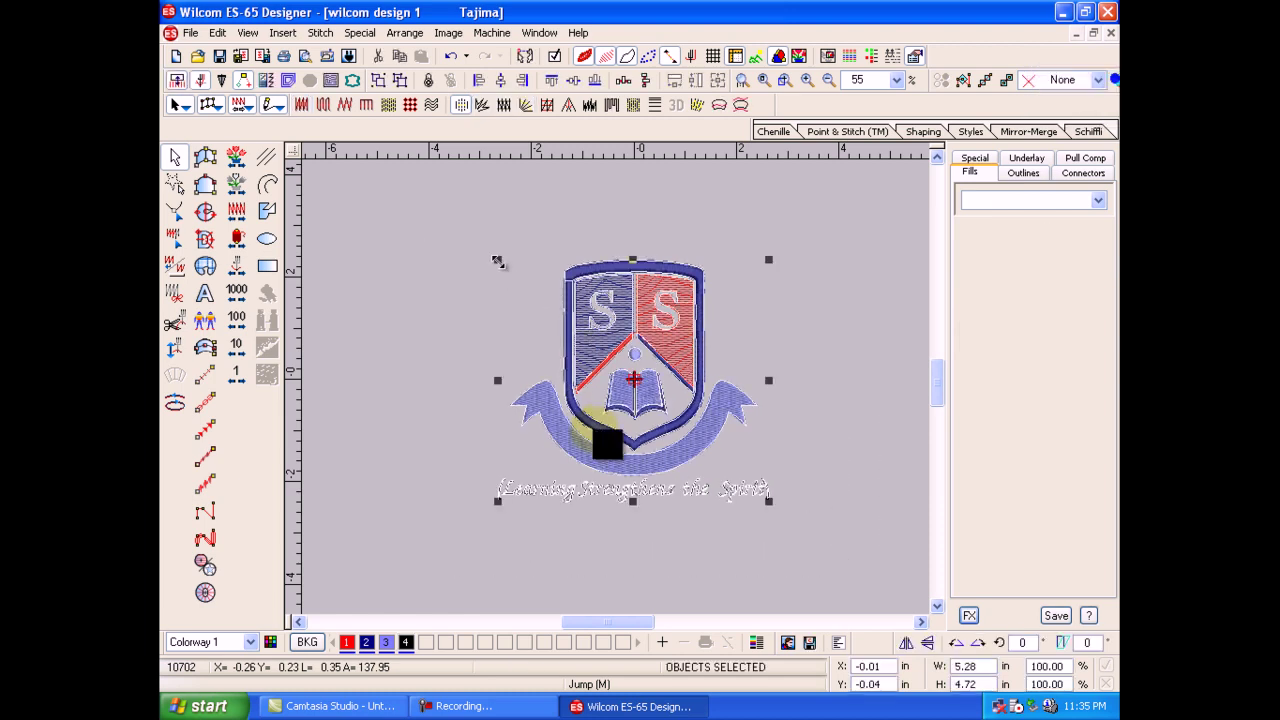
{"action": "left_click_drag", "start_coordinate": [497, 261], "coordinate": [484, 285]}
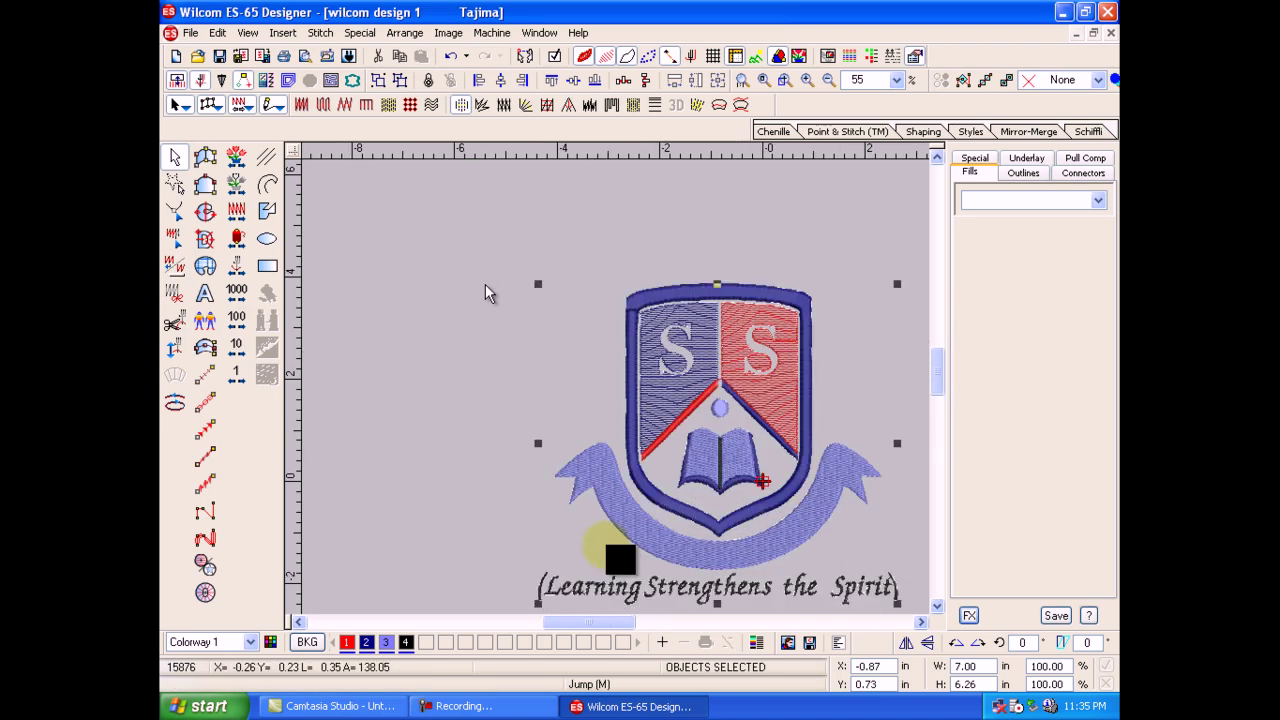
{"action": "key", "text": "0"}
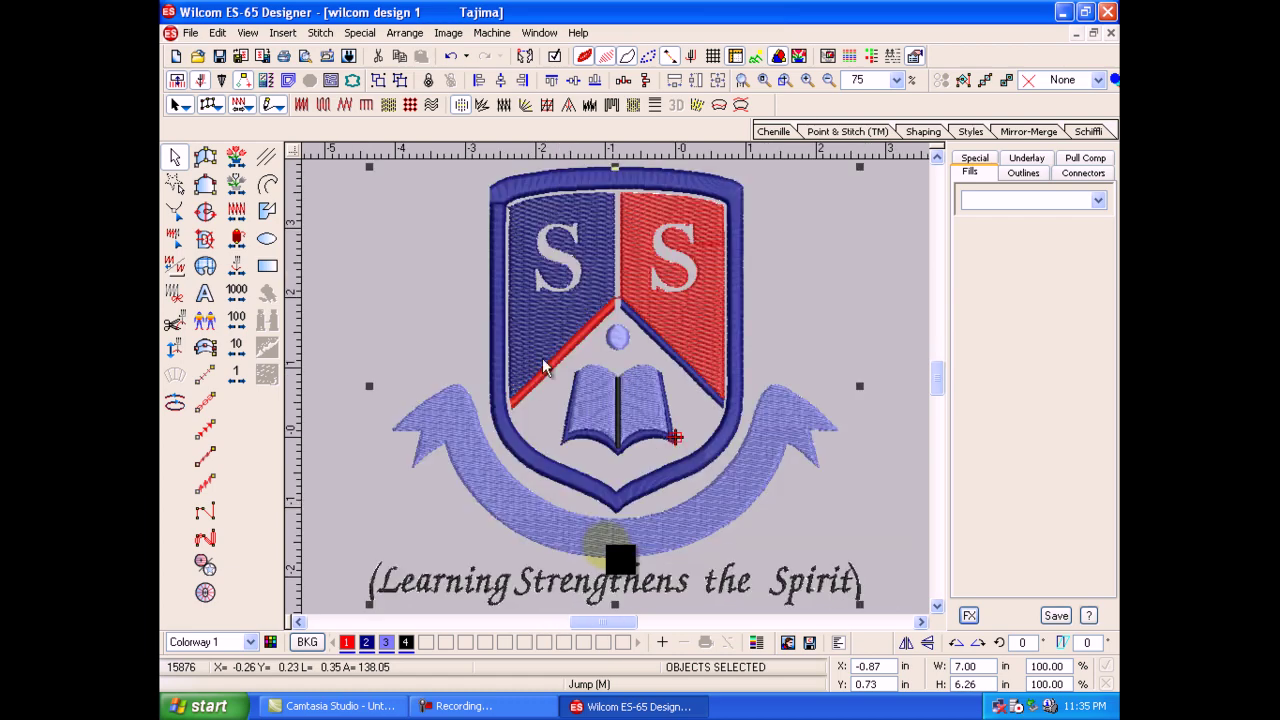
{"action": "left_click", "coordinate": [880, 316]}
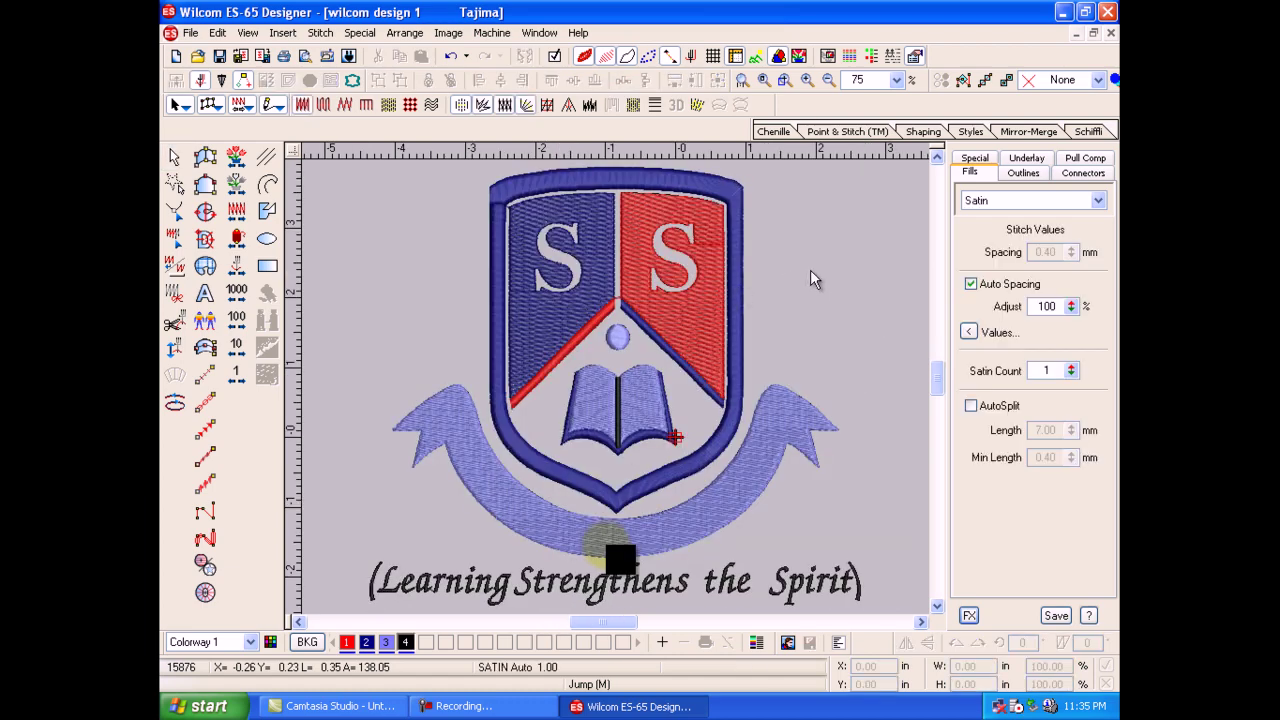
- Select the entire crest design and set its width to 6.00 in and its height to 4.26 in
{"action": "key", "text": "ctrl+a"}
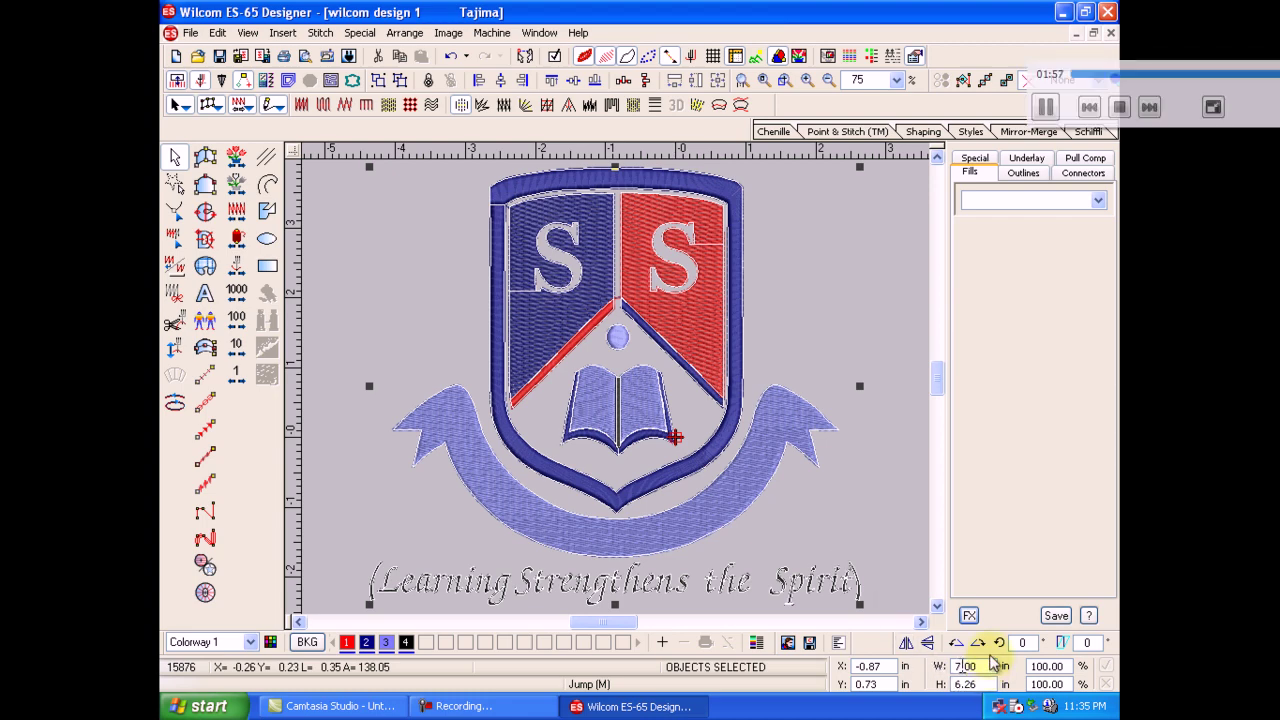
{"action": "key", "text": "BackSpace"}
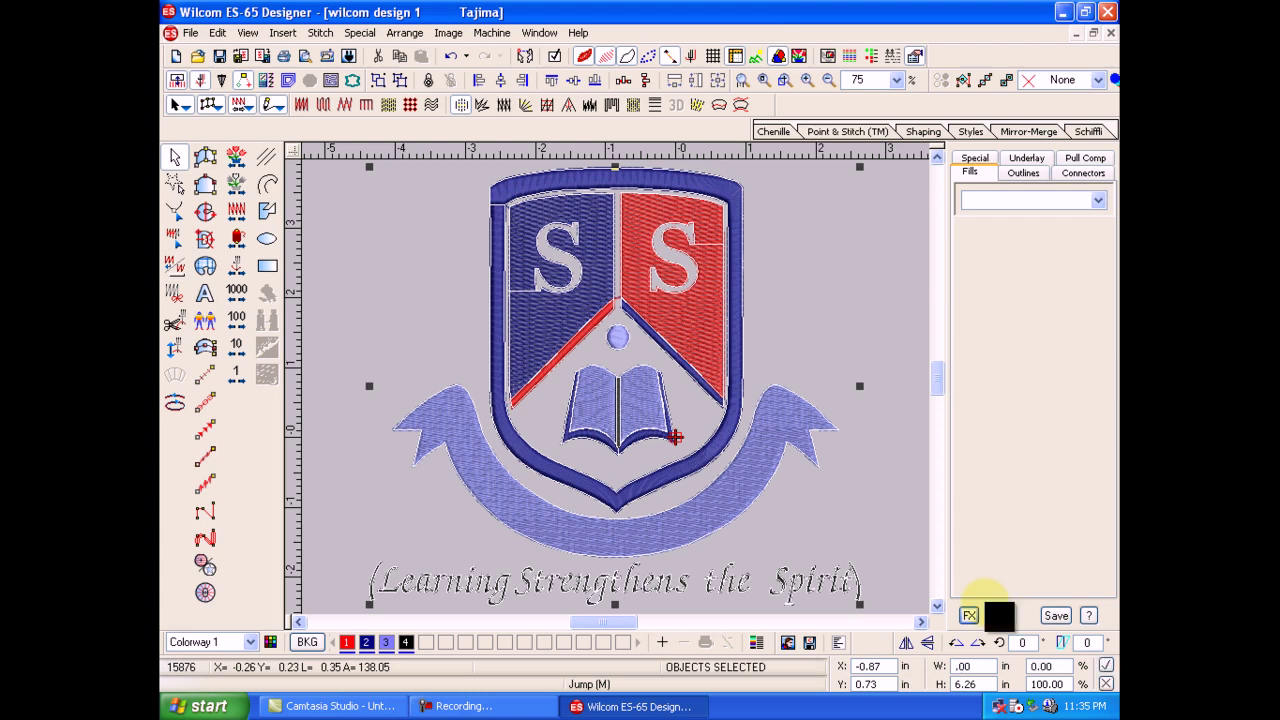
{"action": "type", "text": "6"}
{"action": "key", "text": "BackSpace"}
{"action": "type", "text": "4"}
{"action": "key", "text": "Return"}
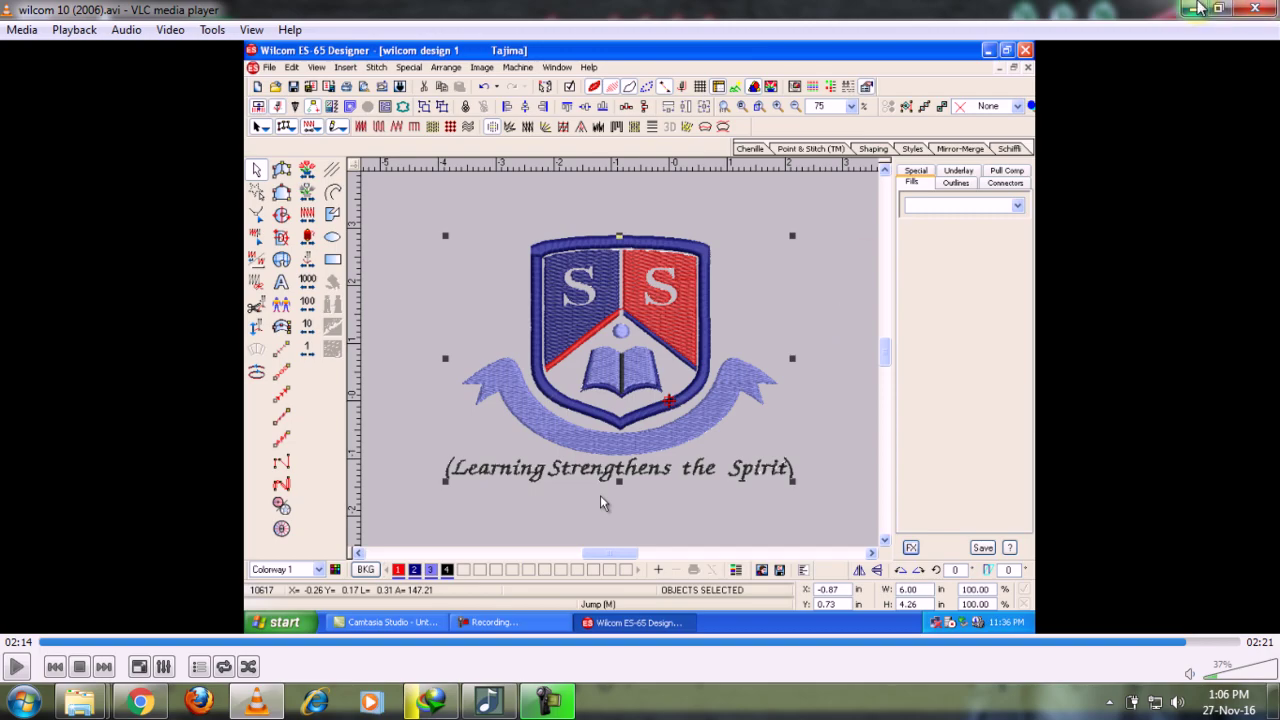
- Minimise the VLC player and the wilcom 10 (2006) folder window, and bring up the screen recorder's controls
{"action": "left_click", "coordinate": [1194, 8]}
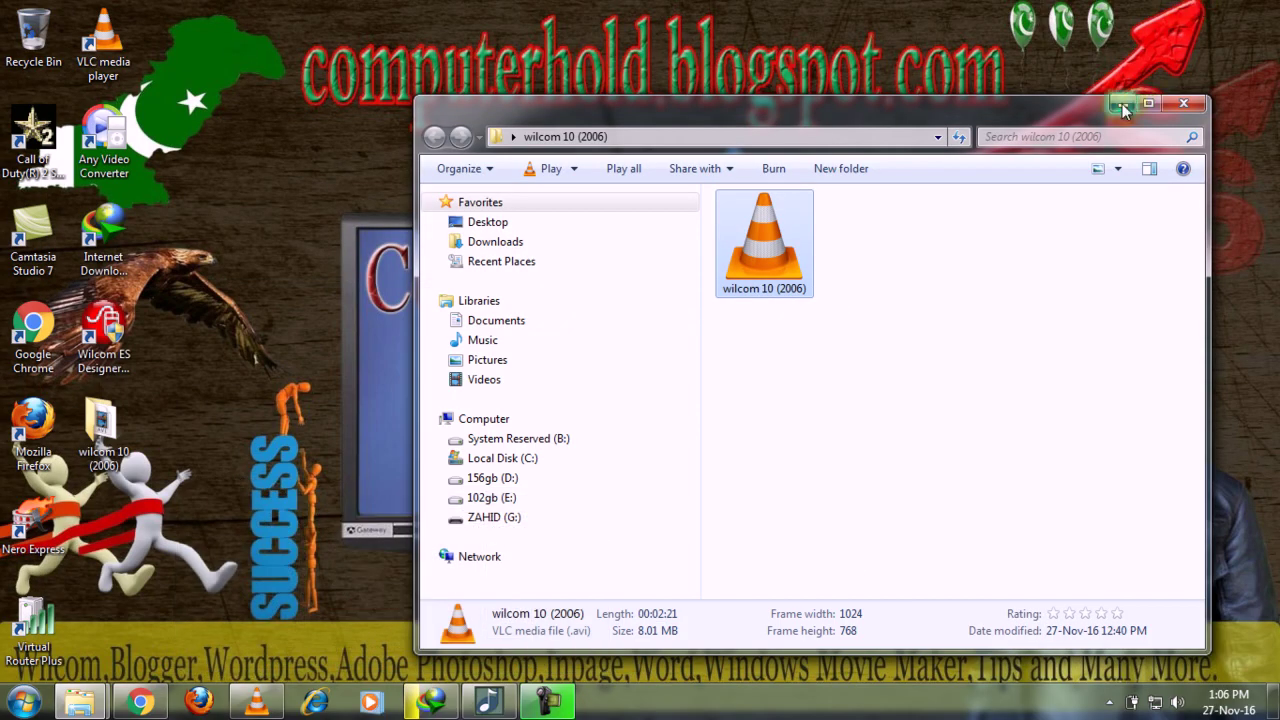
{"action": "left_click", "coordinate": [1122, 104]}
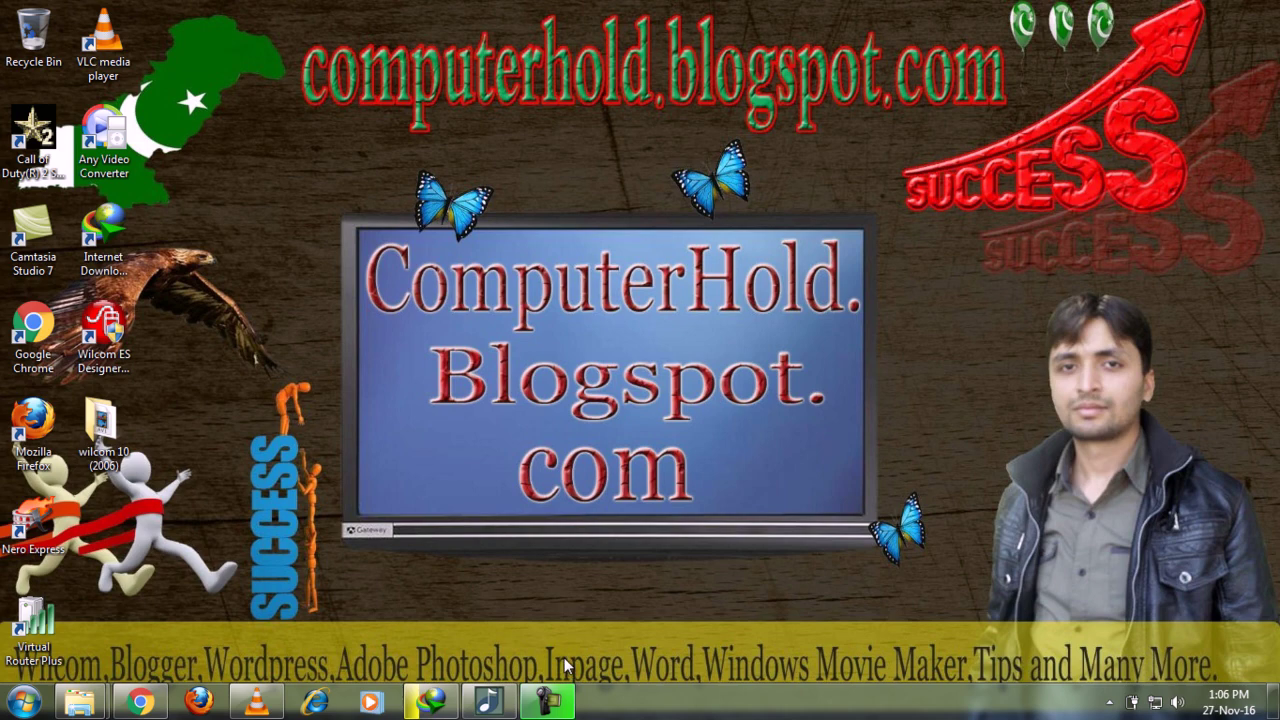
{"action": "left_click", "coordinate": [560, 702]}
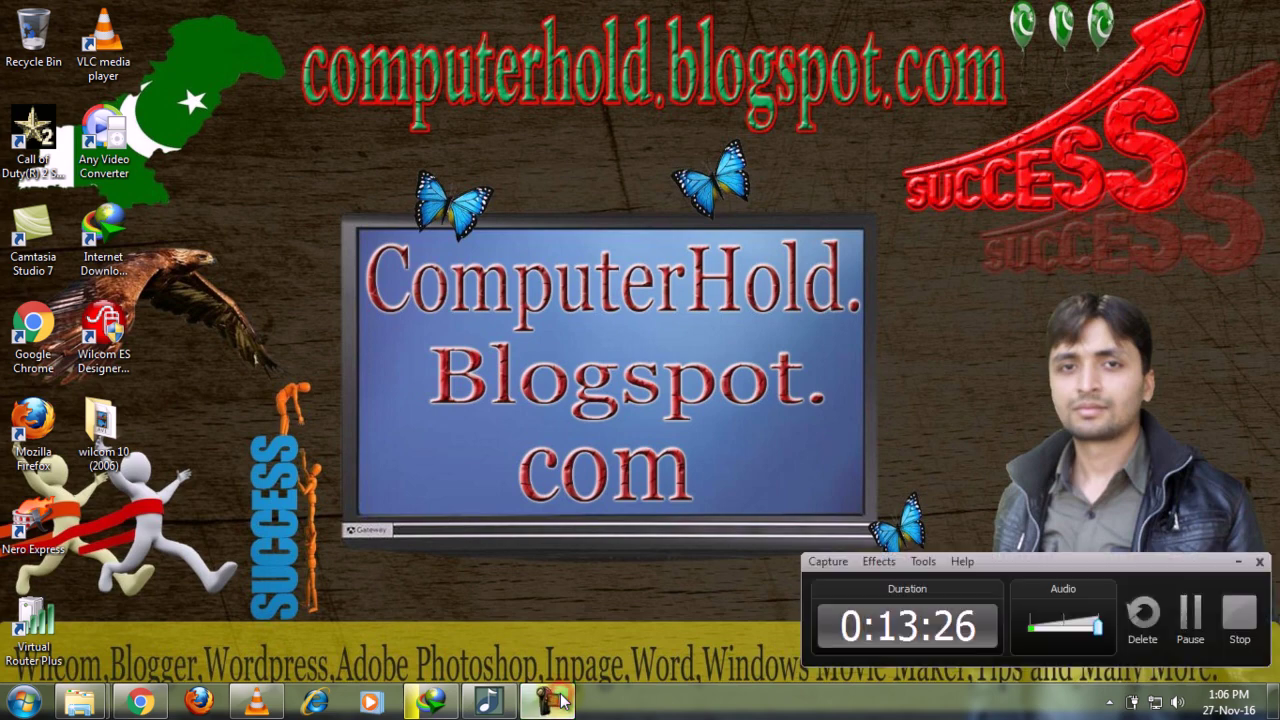